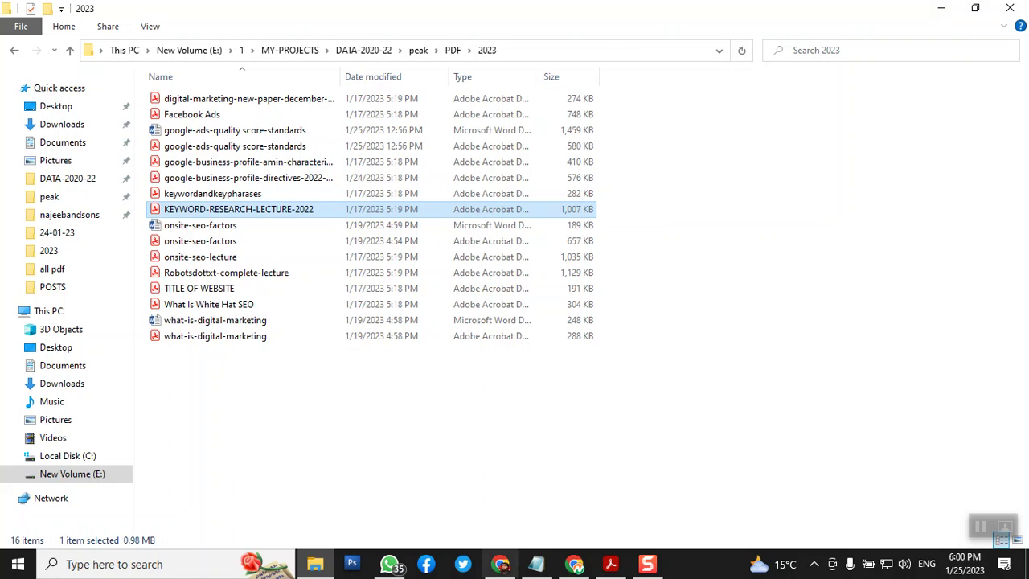
Launch the Chrome profile named after the business Gmail address from the desktop's projects folder and maximize its window
click(313, 567)
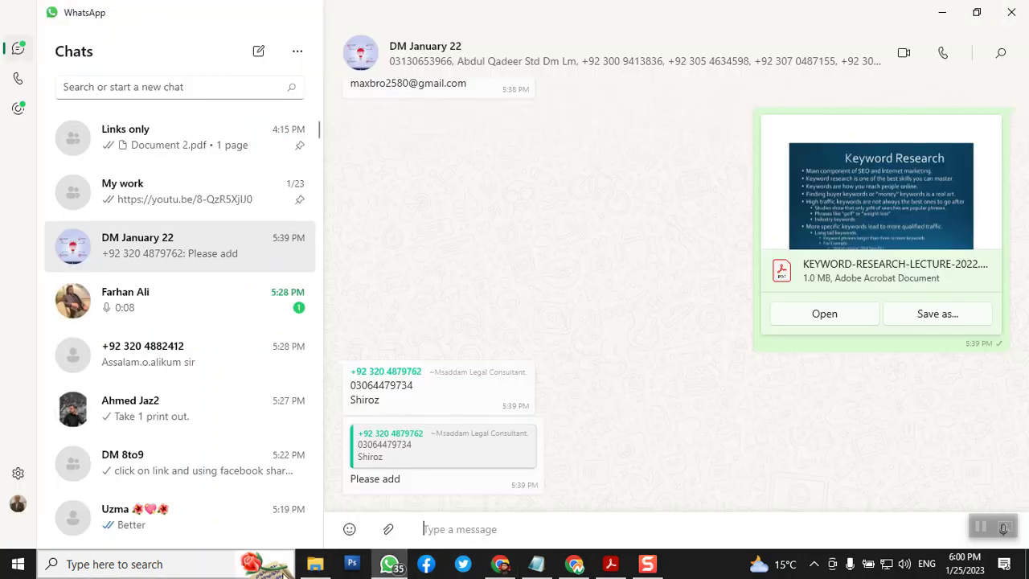
click(934, 13)
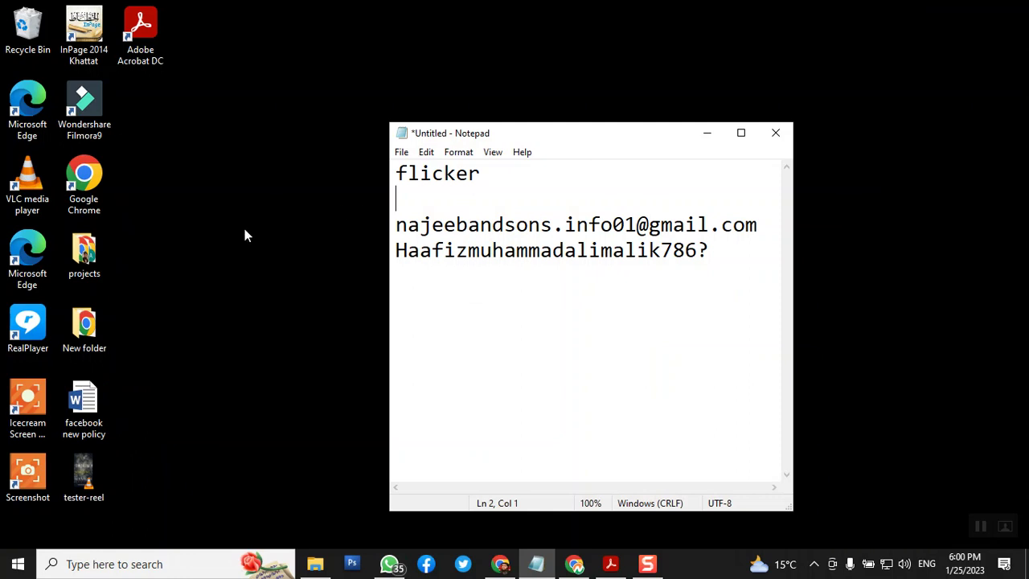
double_click(102, 263)
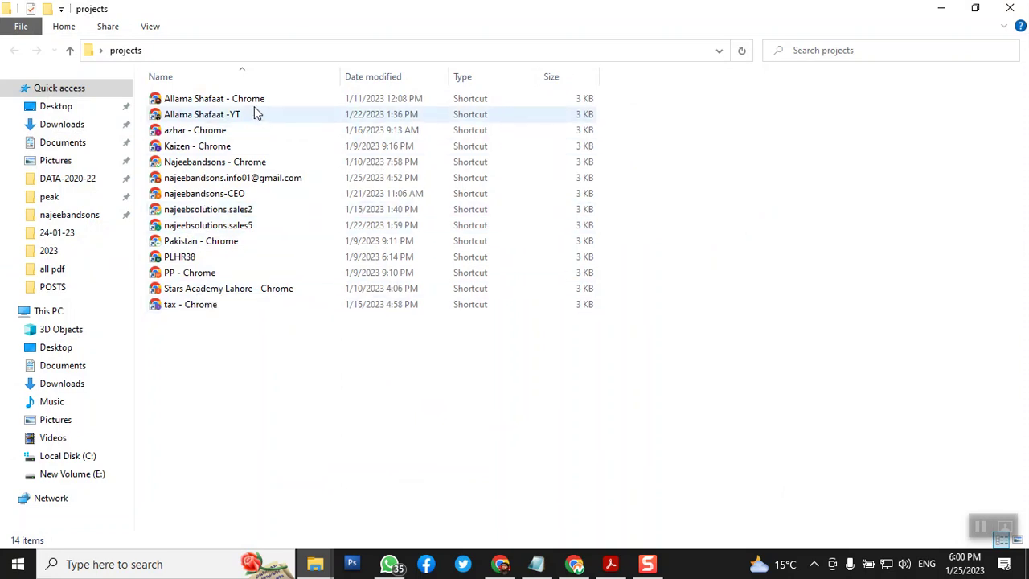
double_click(266, 177)
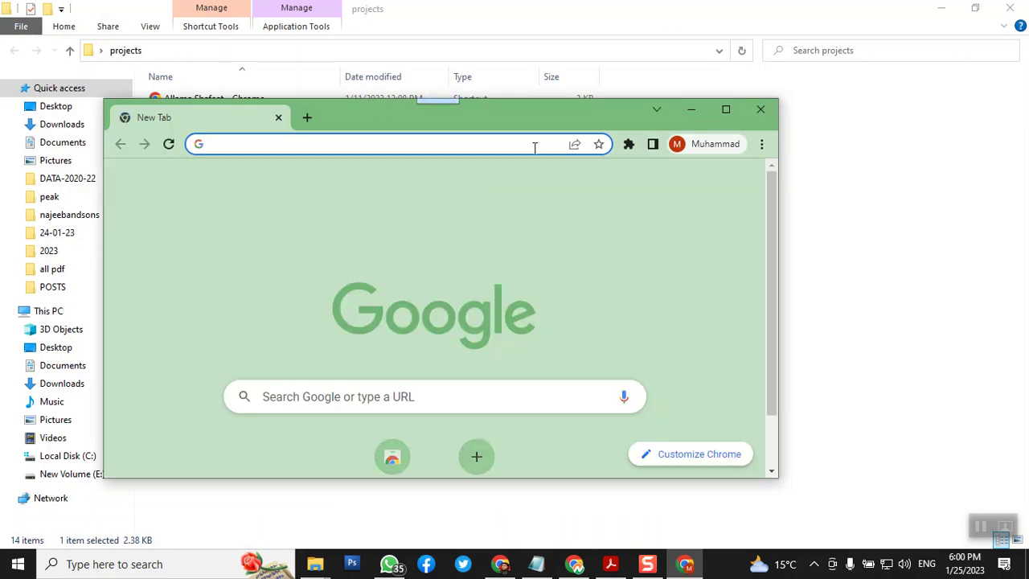
click(734, 113)
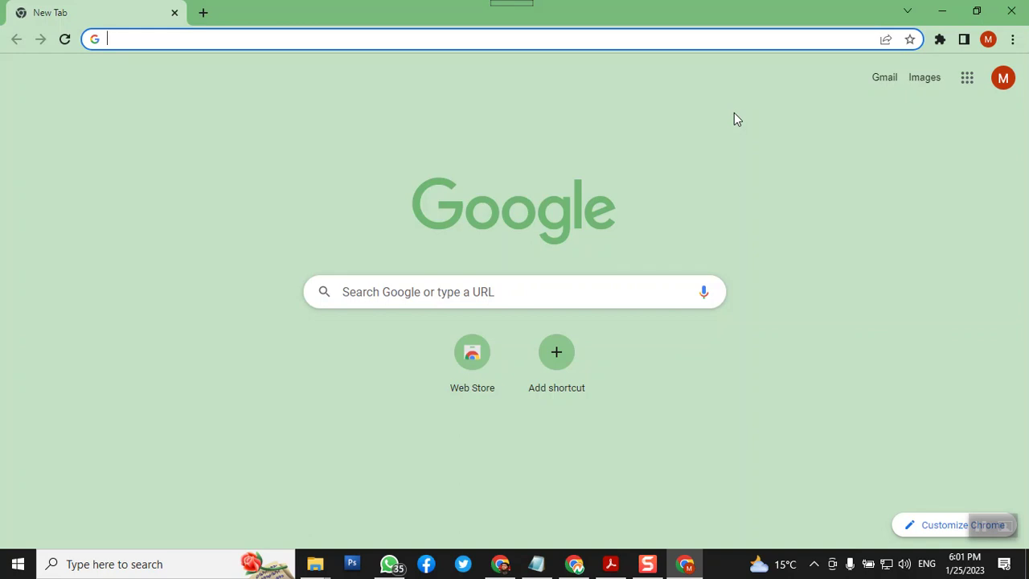
Open the More from Google products page from the Google apps list
click(968, 74)
scroll(924, 209, down, 1)
scroll(924, 229, down, 5)
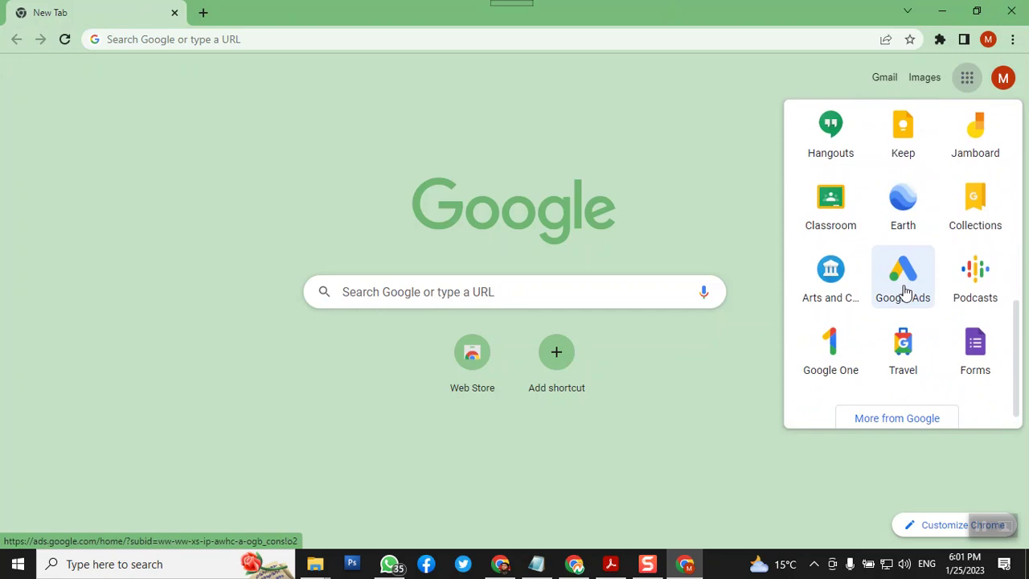
scroll(906, 291, down, 1)
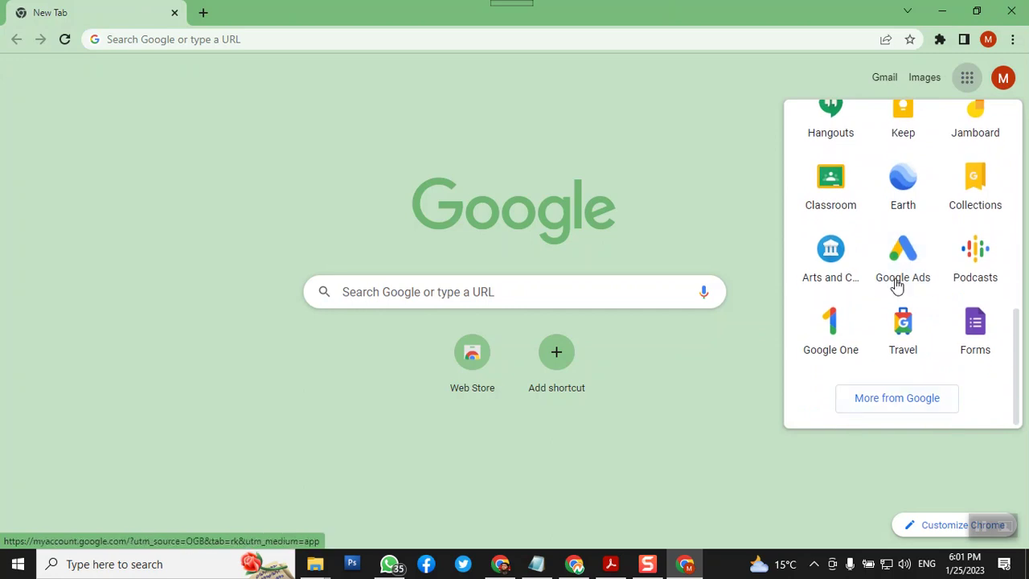
click(875, 400)
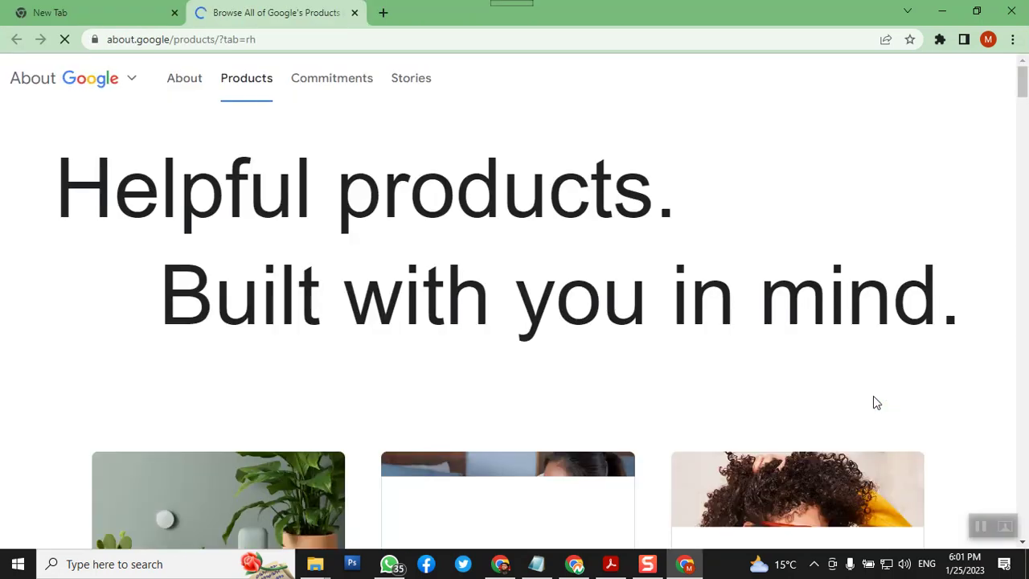
Look through the Google products page for a way to browse the full product range
scroll(988, 340, down, 4)
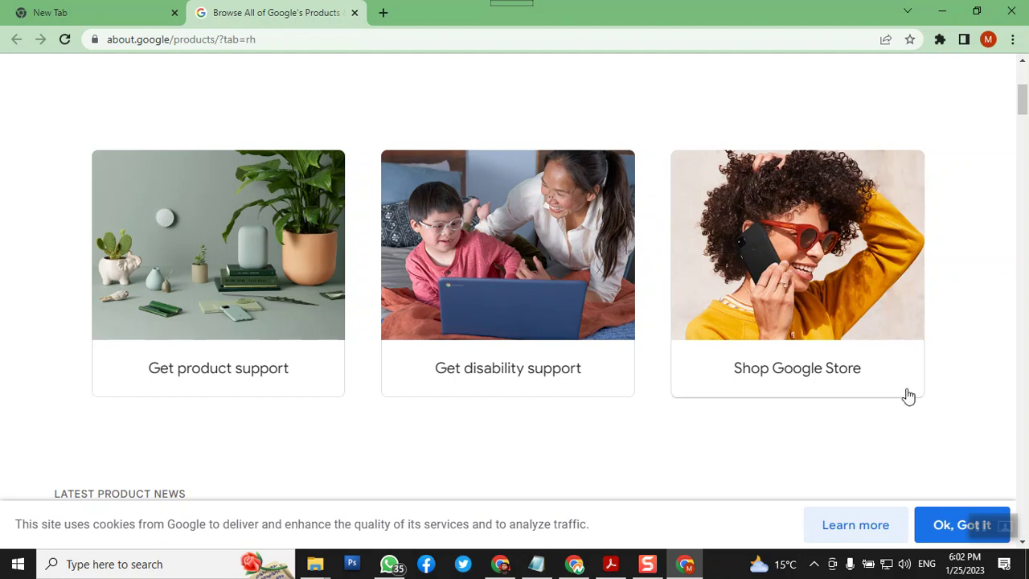
scroll(908, 395, down, 4)
scroll(908, 395, down, 7)
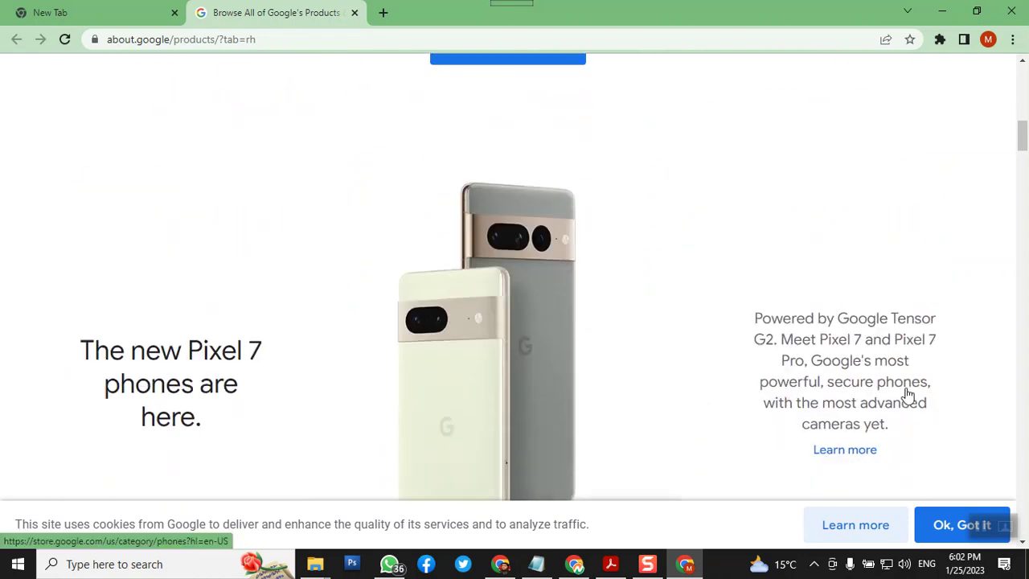
scroll(908, 394, down, 15)
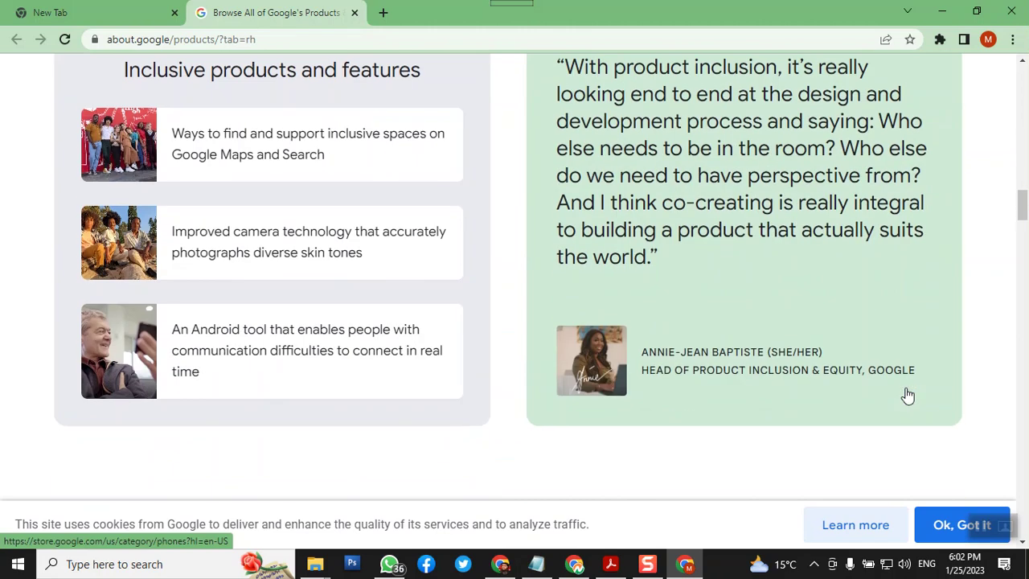
scroll(908, 395, down, 14)
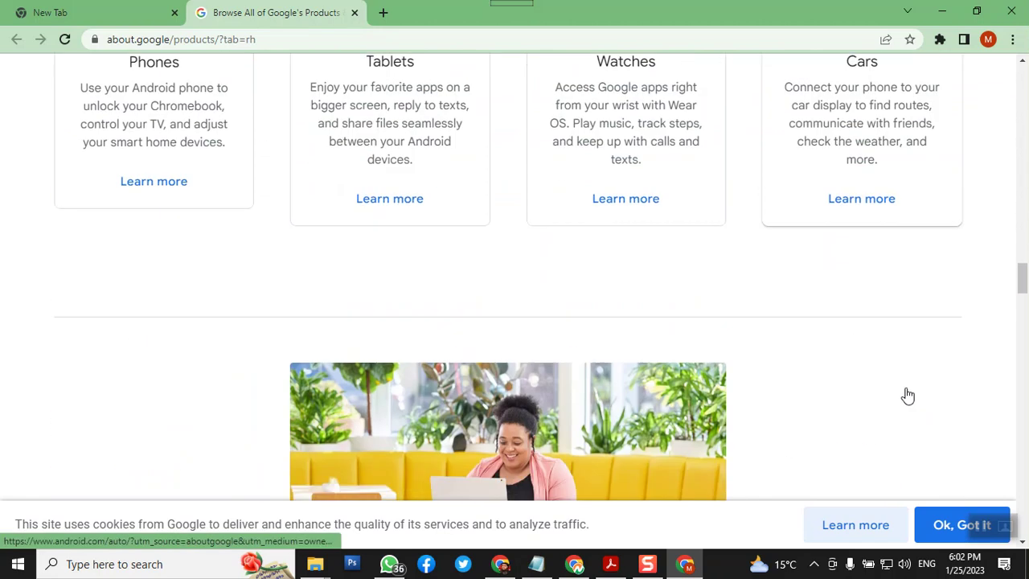
scroll(907, 395, up, 6)
scroll(908, 395, up, 4)
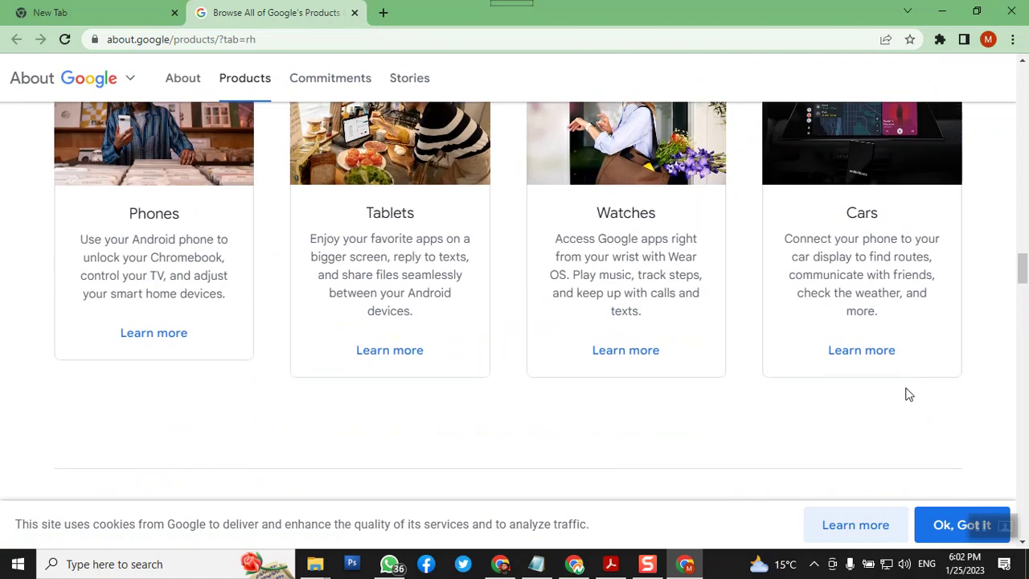
scroll(907, 394, down, 8)
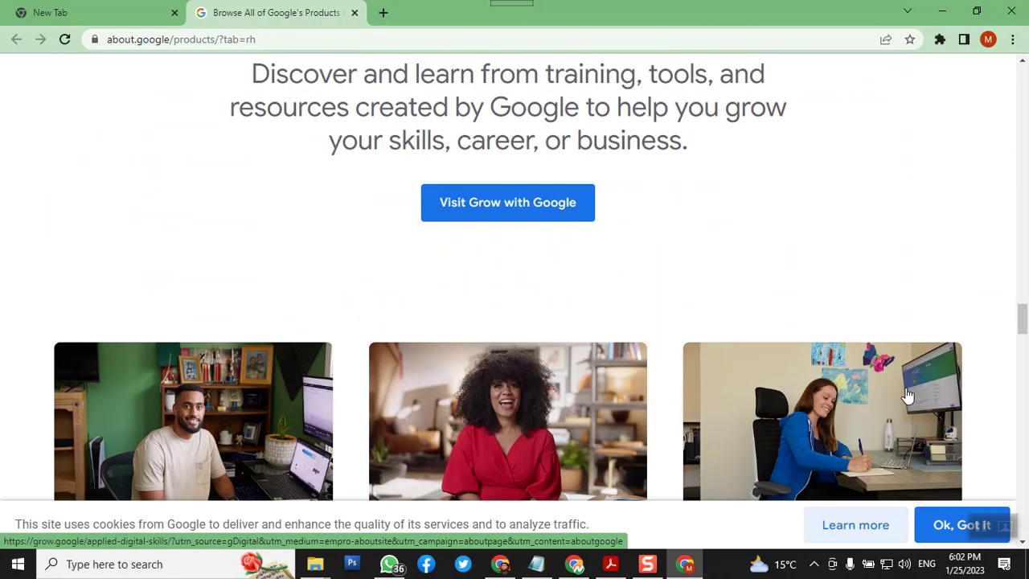
scroll(921, 394, up, 5)
drag(1022, 293, 1023, 225)
scroll(868, 379, up, 10)
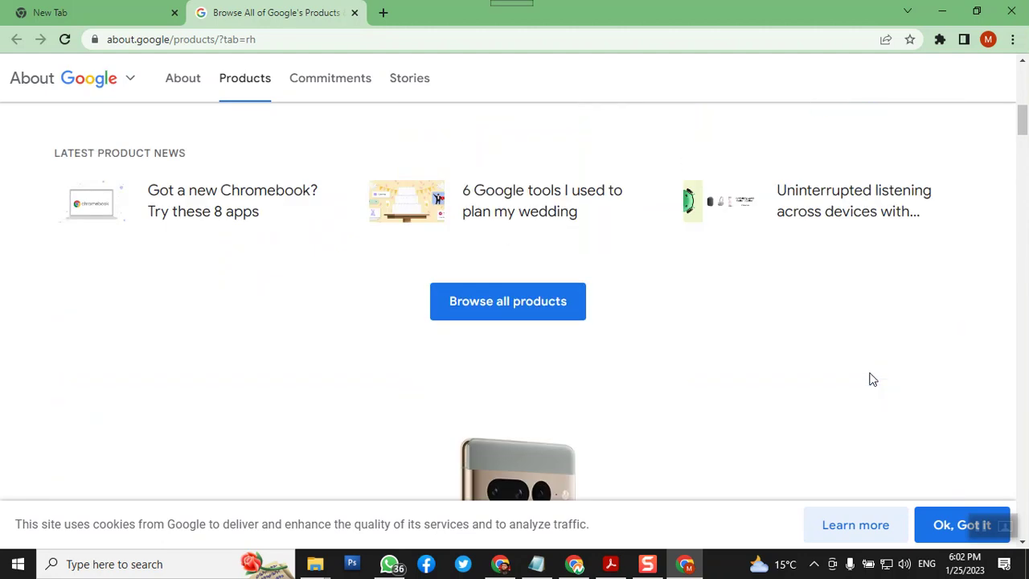
Browse all Google products and expand the For business category
scroll(869, 372, down, 5)
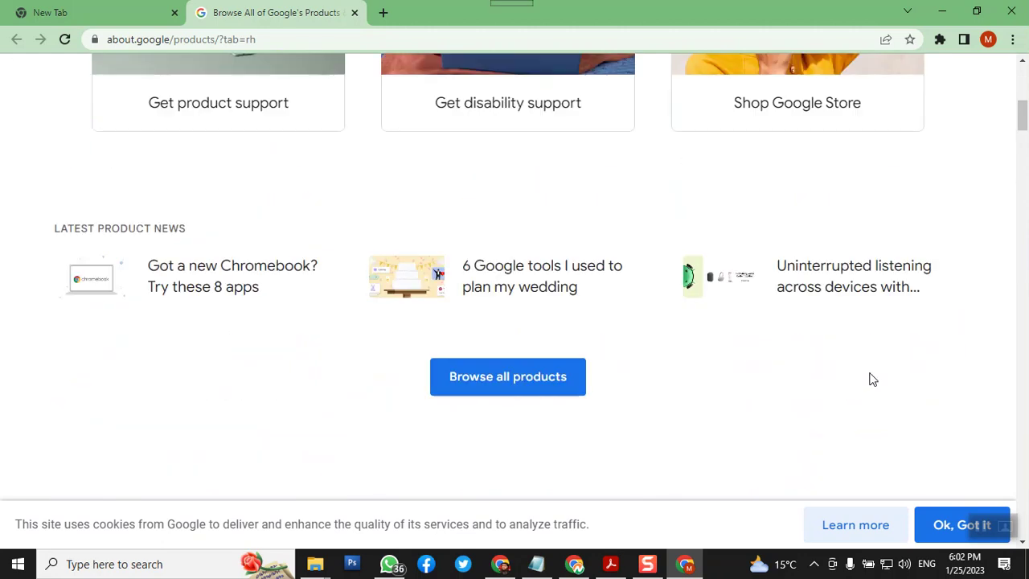
click(505, 381)
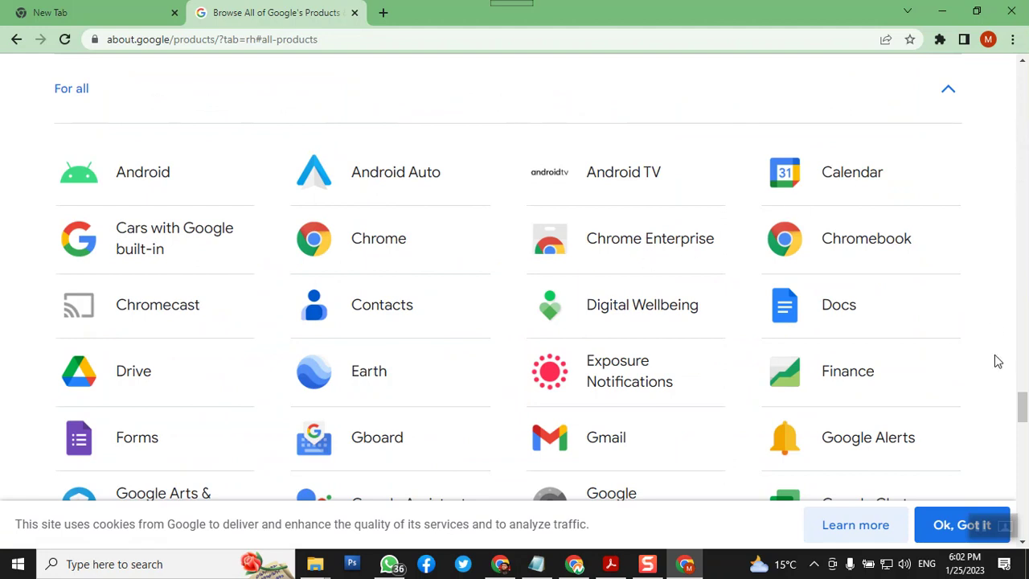
scroll(948, 374, down, 10)
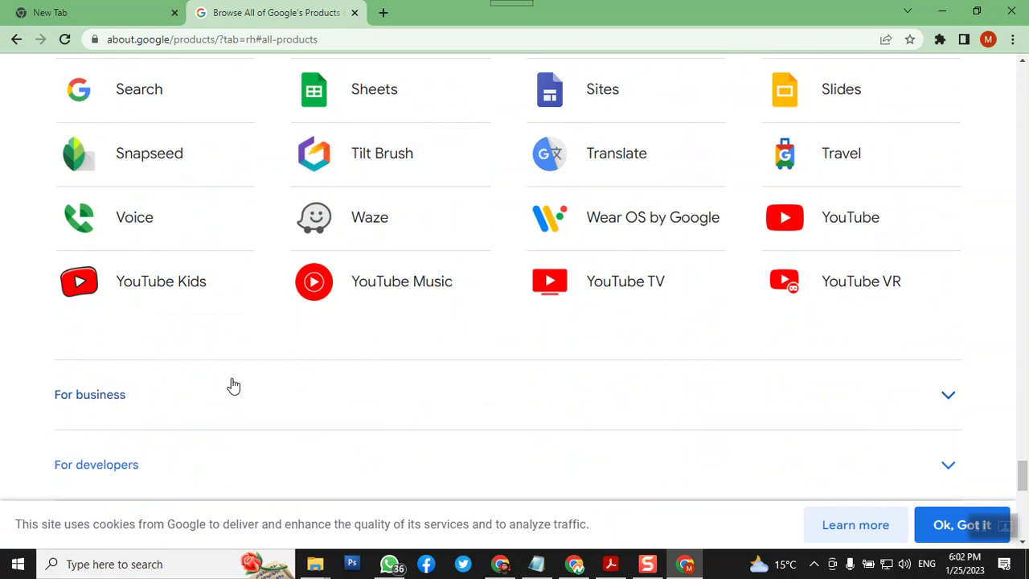
click(154, 402)
scroll(193, 390, down, 3)
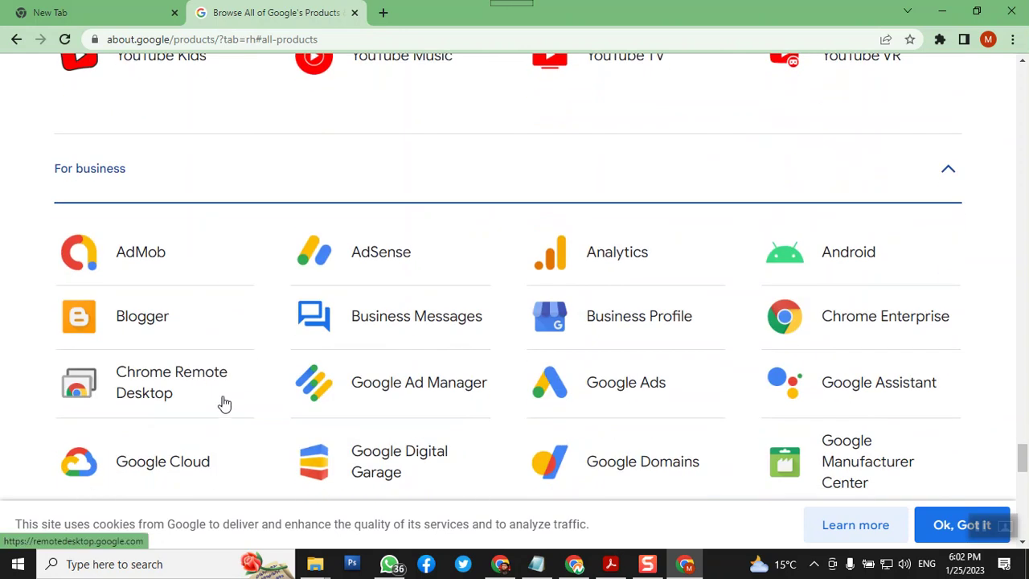
Review the business products and open the Google Ads website from the list
scroll(584, 389, down, 2)
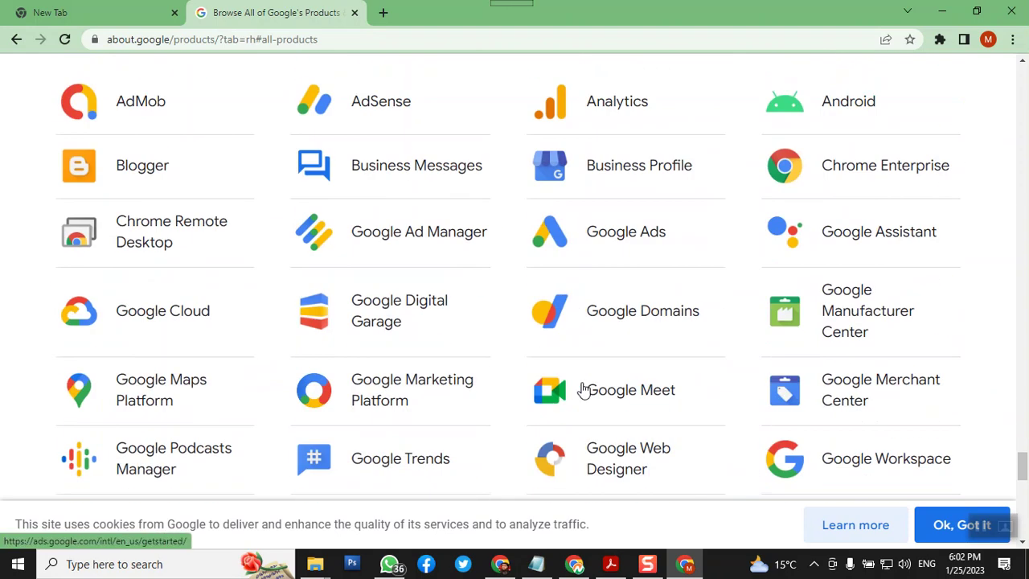
scroll(584, 390, down, 2)
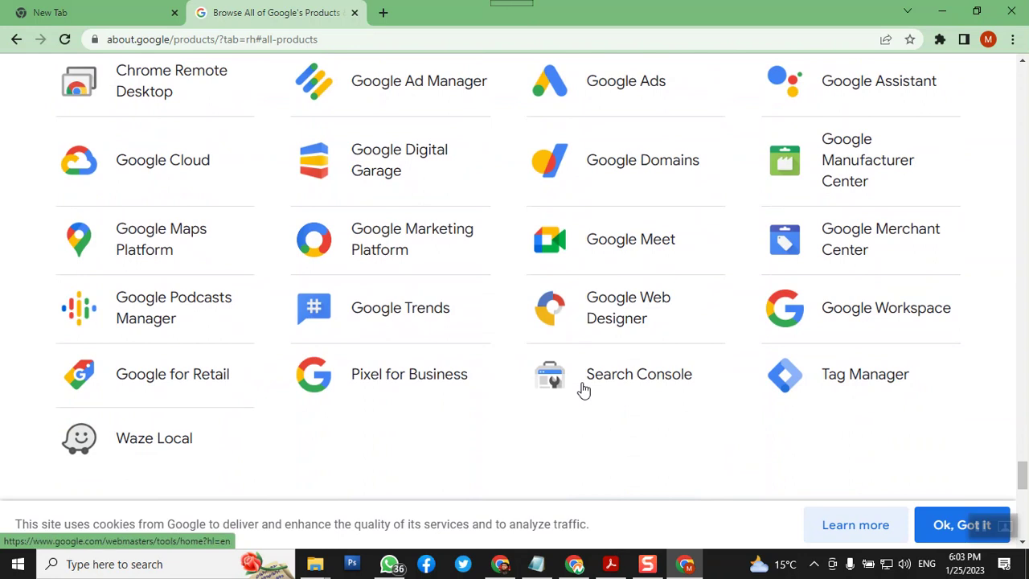
scroll(583, 389, down, 1)
scroll(584, 389, up, 2)
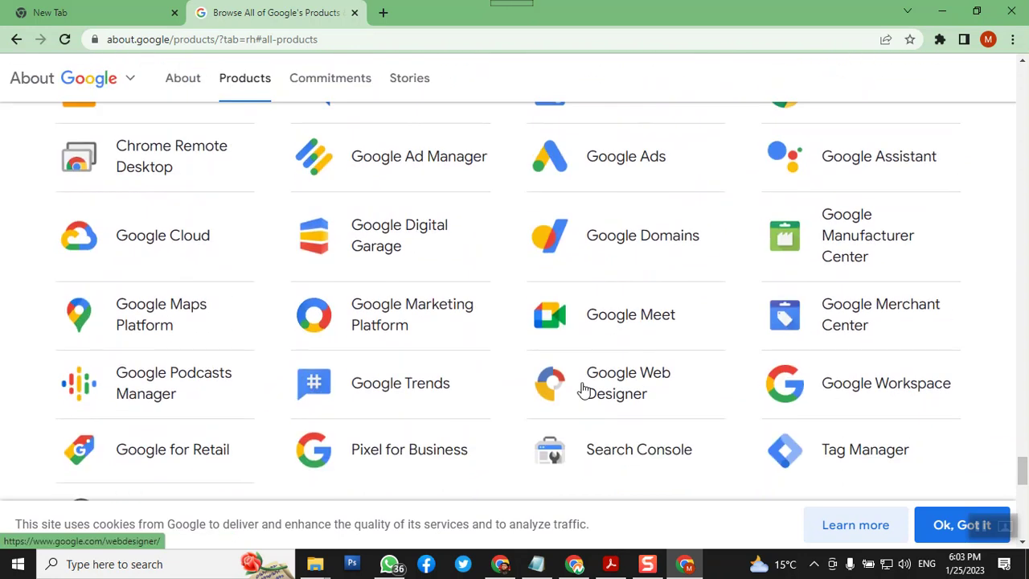
scroll(584, 389, up, 1)
scroll(584, 372, up, 1)
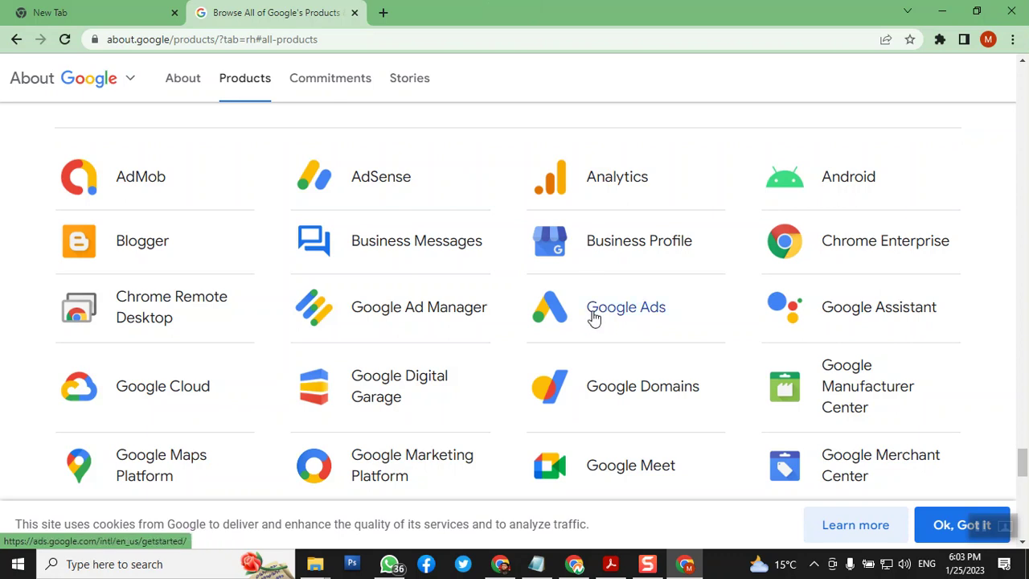
click(594, 318)
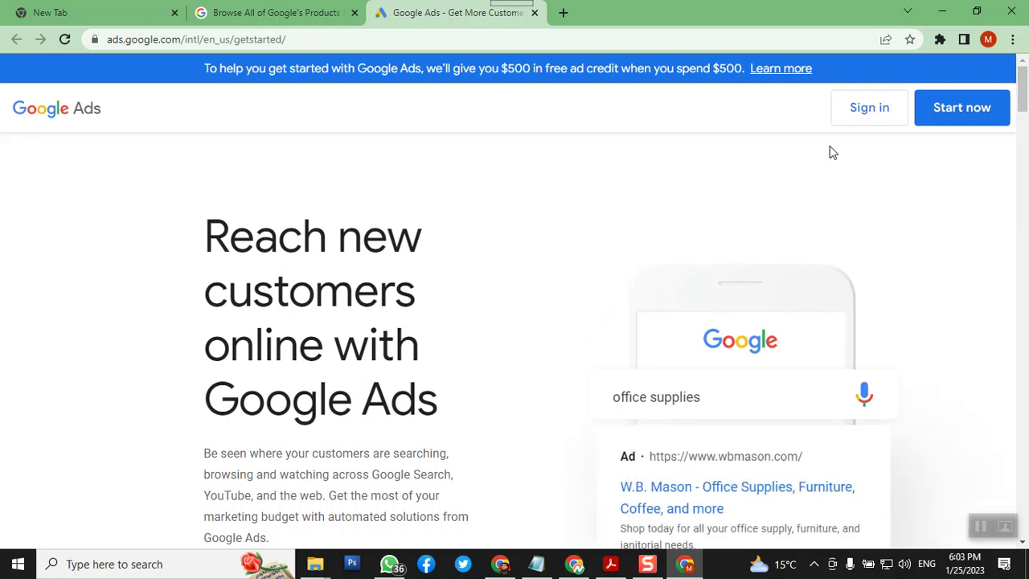
Sign in to Google Ads and start a new account in Expert Mode, choosing to create it without a campaign
click(854, 113)
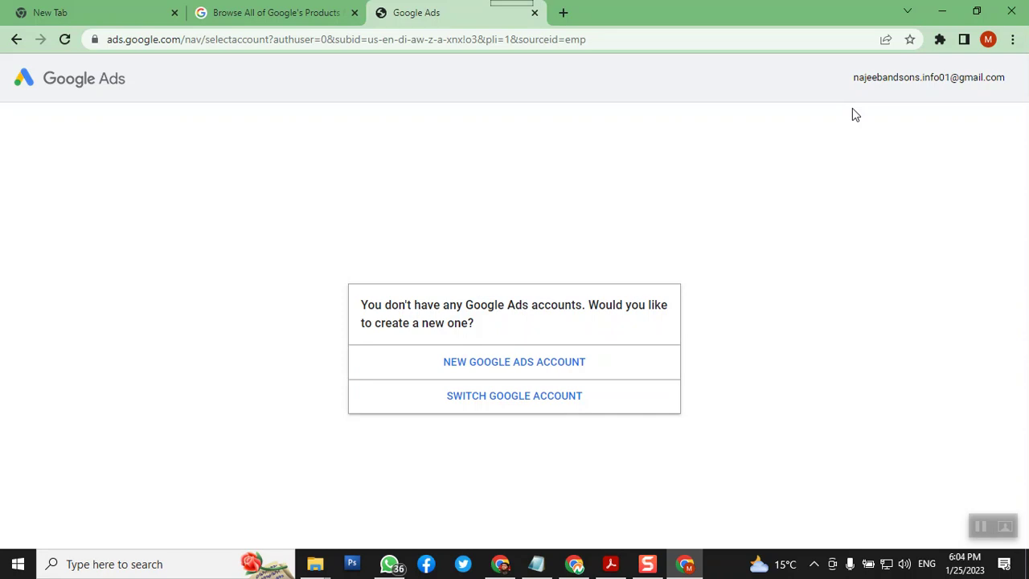
click(499, 368)
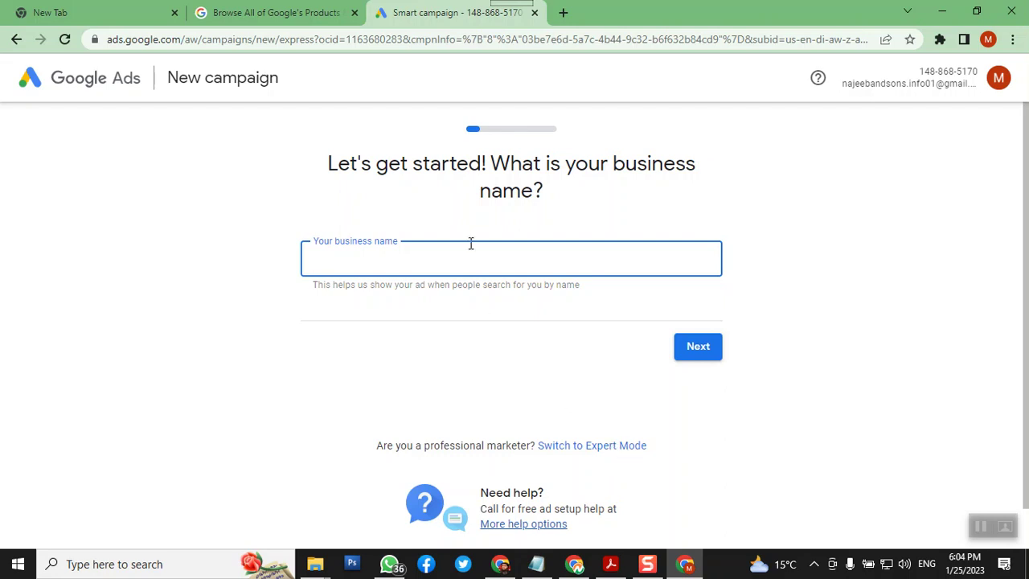
click(634, 455)
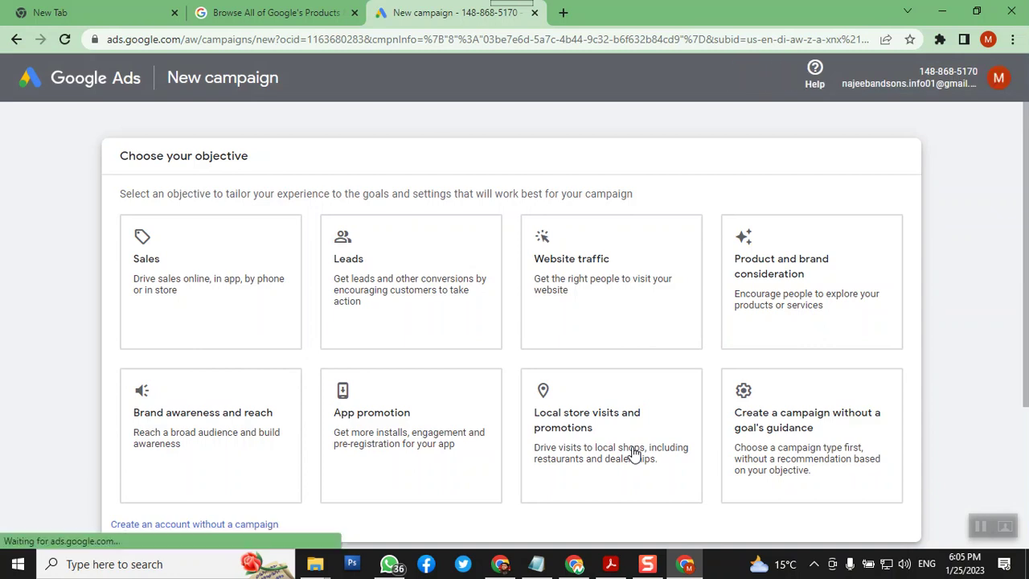
scroll(634, 453, down, 3)
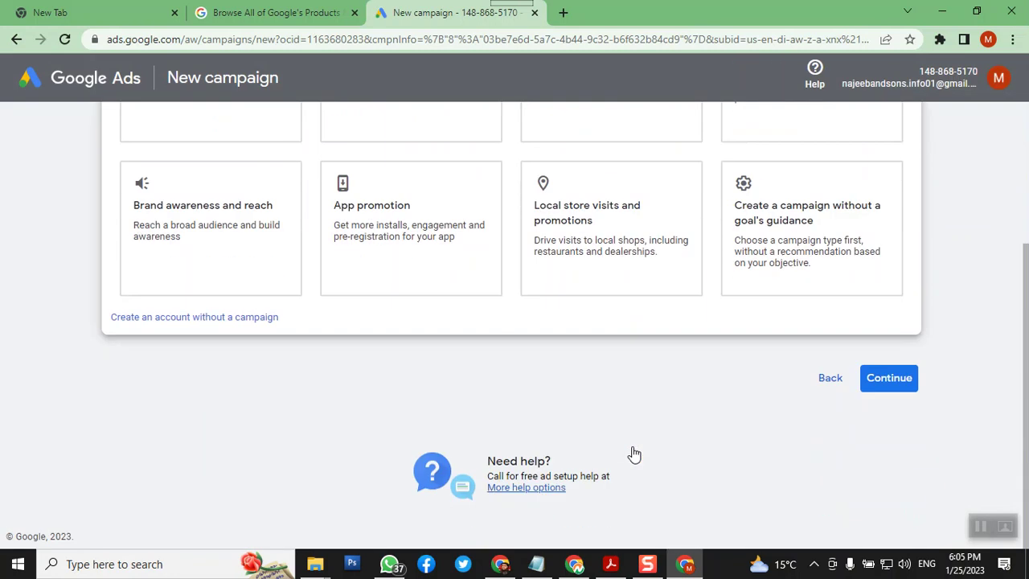
click(151, 318)
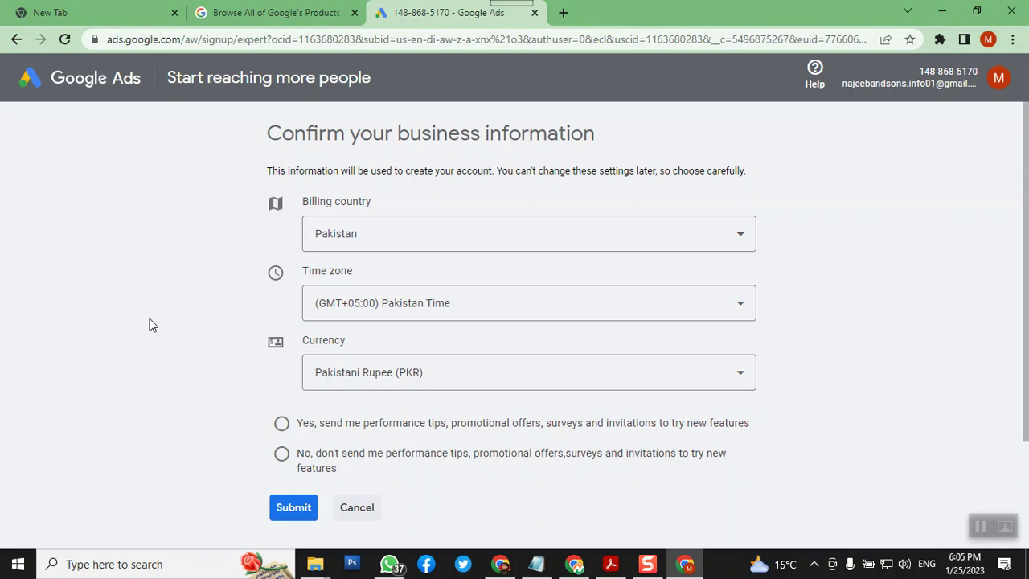
Opt in to performance tips and promotional offers, submit the business information, and open the new account's overview
scroll(408, 331, down, 2)
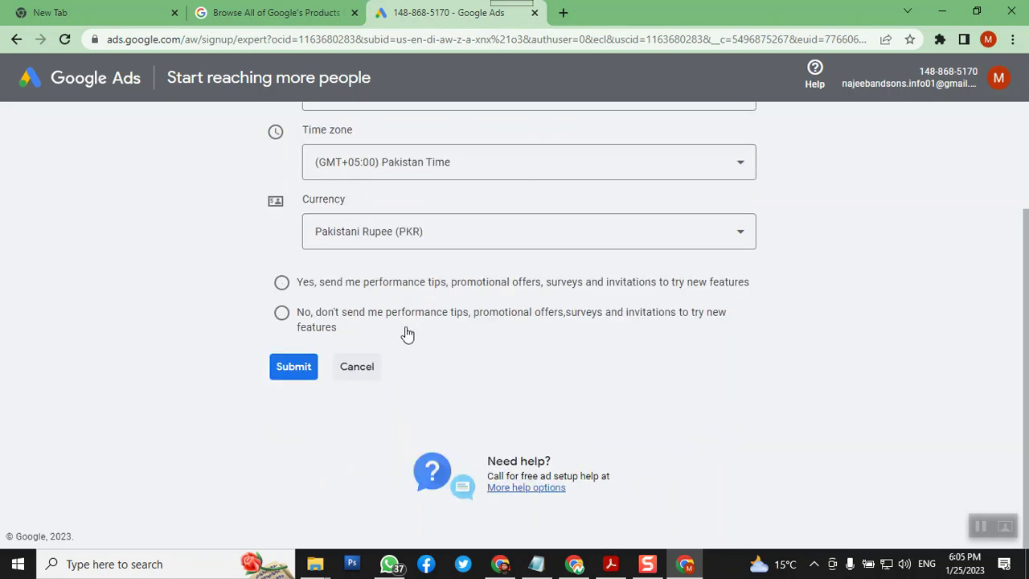
scroll(346, 336, up, 2)
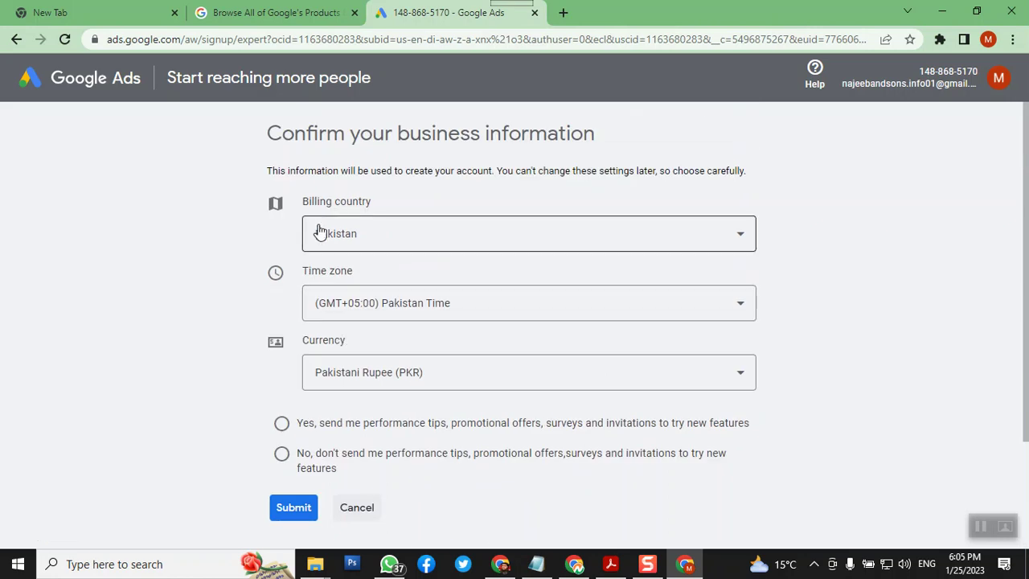
scroll(318, 229, down, 1)
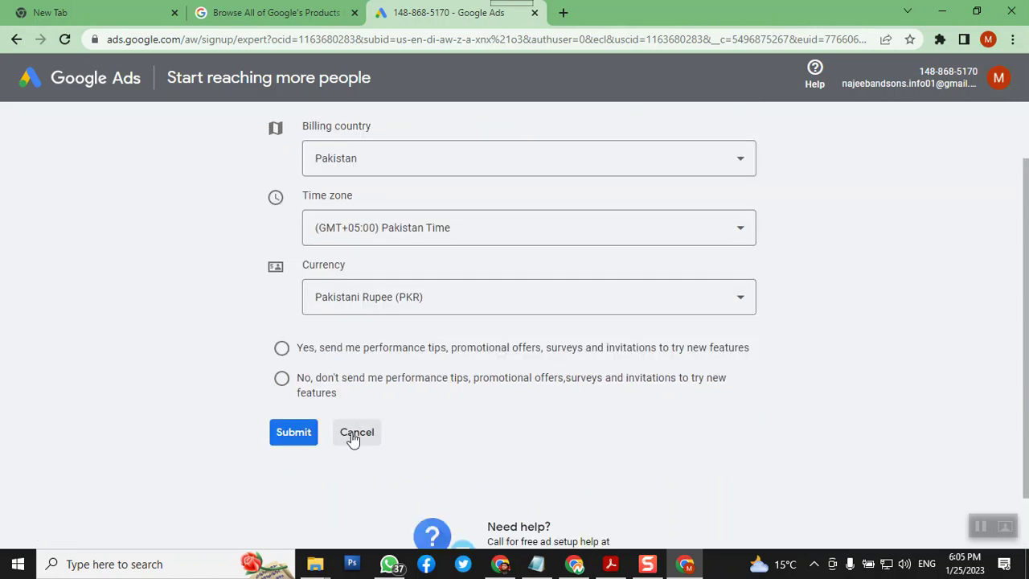
click(283, 347)
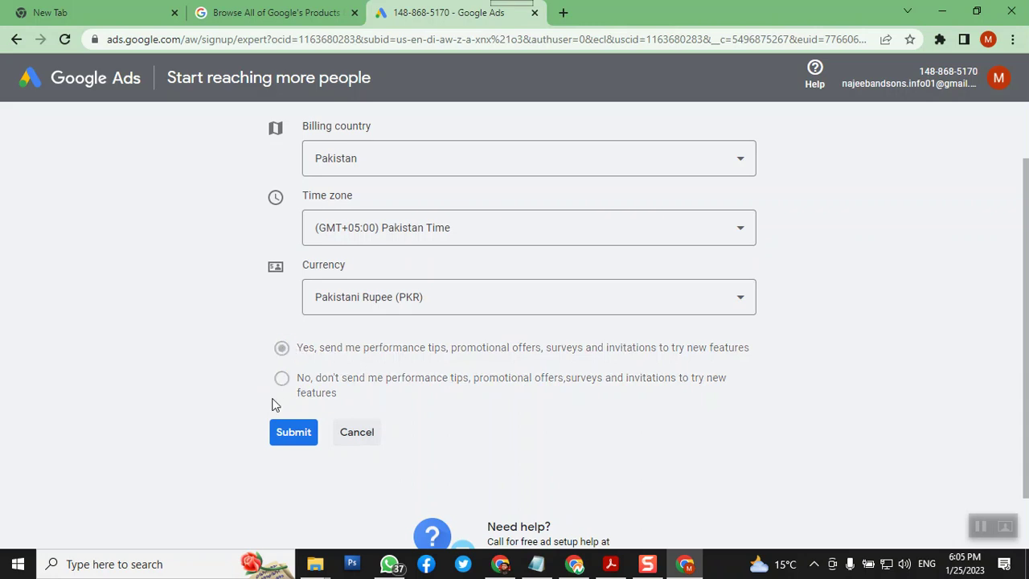
click(290, 440)
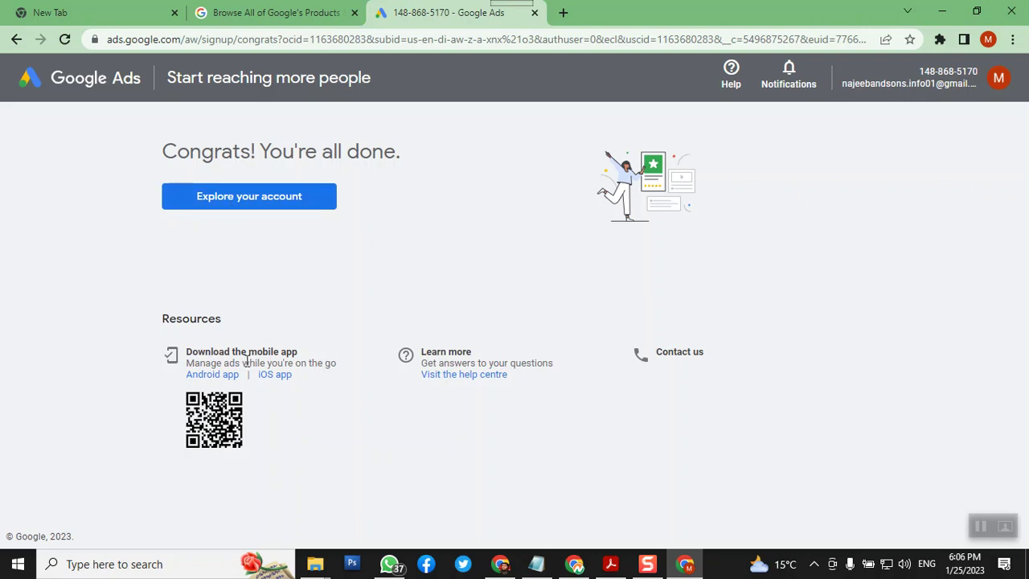
click(256, 199)
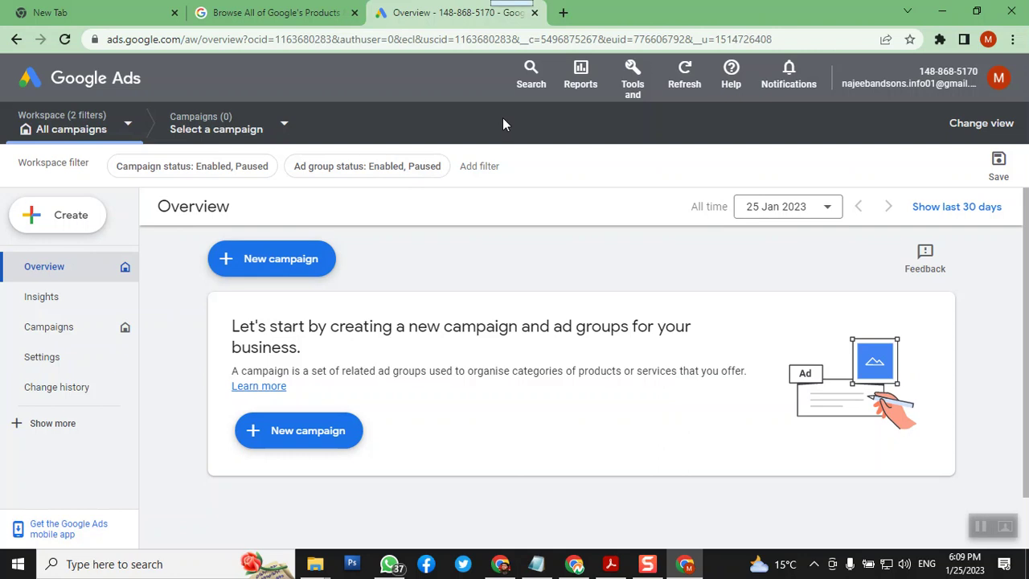
Enlarge the Google Ads page to 150% browser zoom and close the open tools list
click(633, 80)
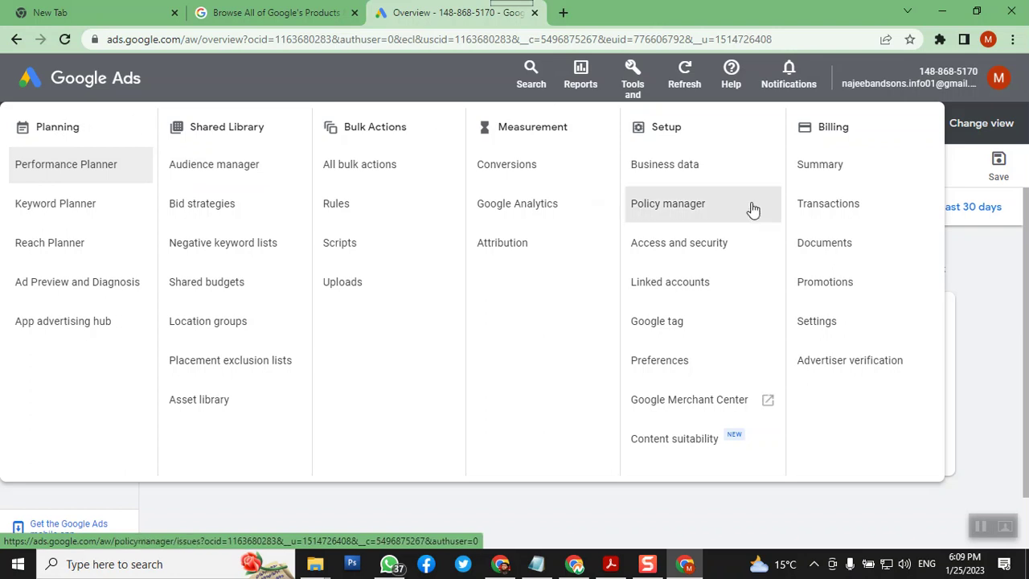
click(1012, 45)
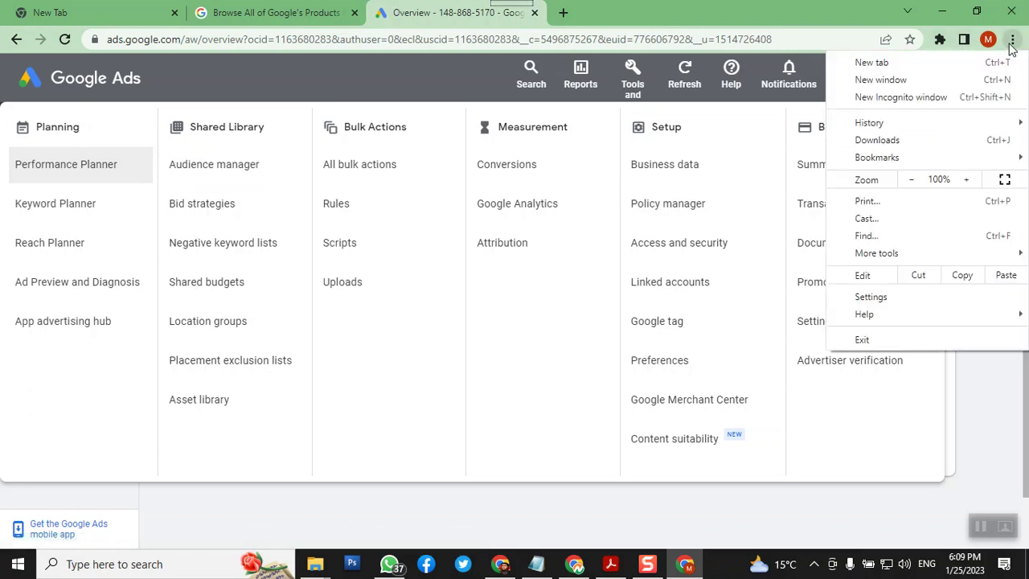
click(967, 180)
click(967, 180)
click(968, 181)
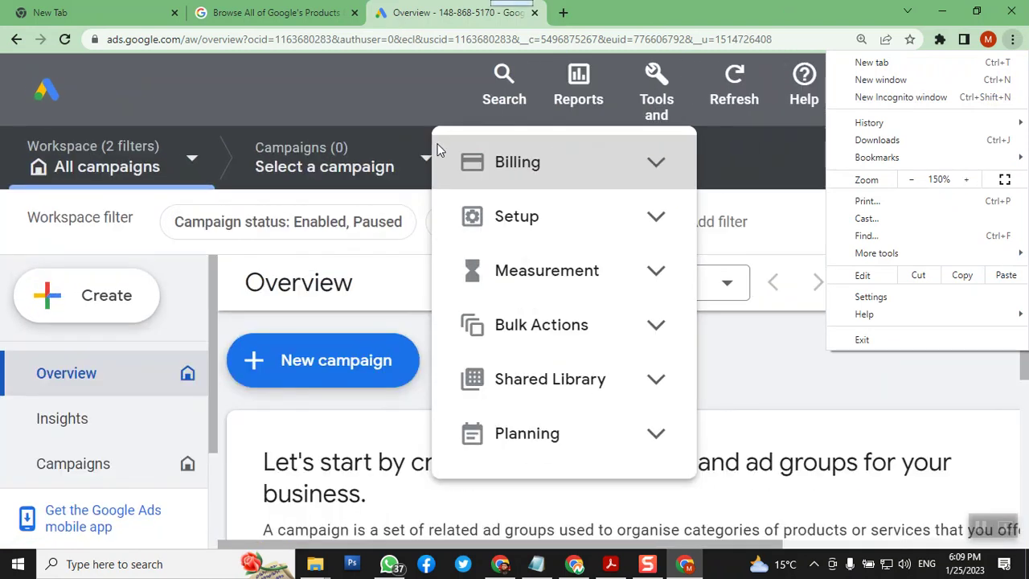
click(214, 84)
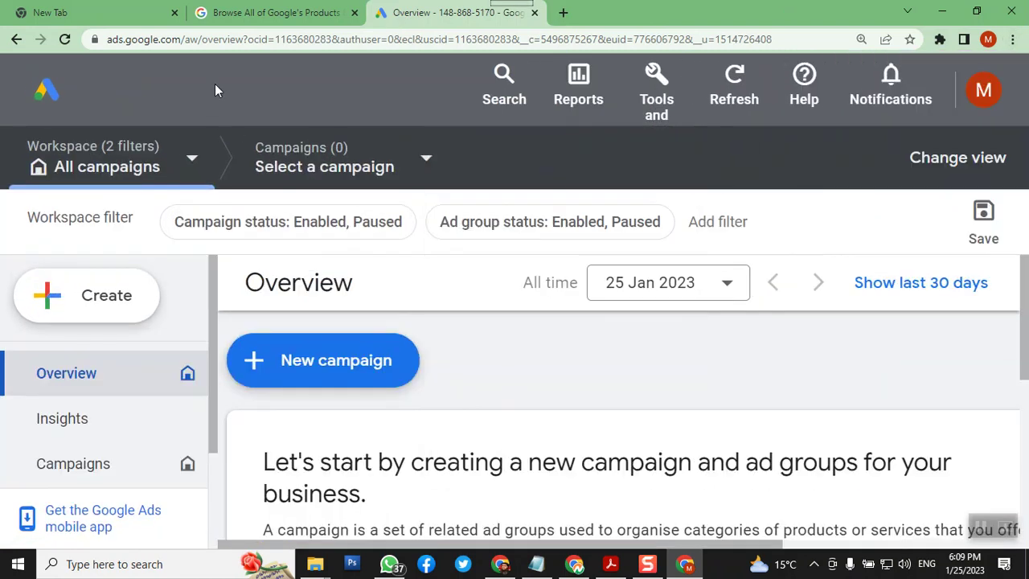
Open Keyword Planner from the account's planning tools
click(655, 97)
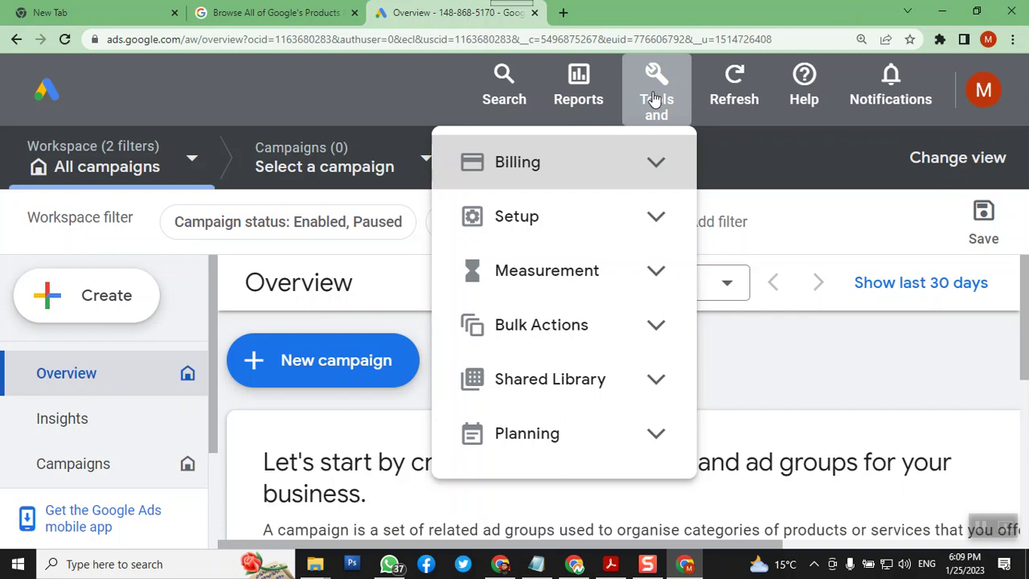
click(657, 435)
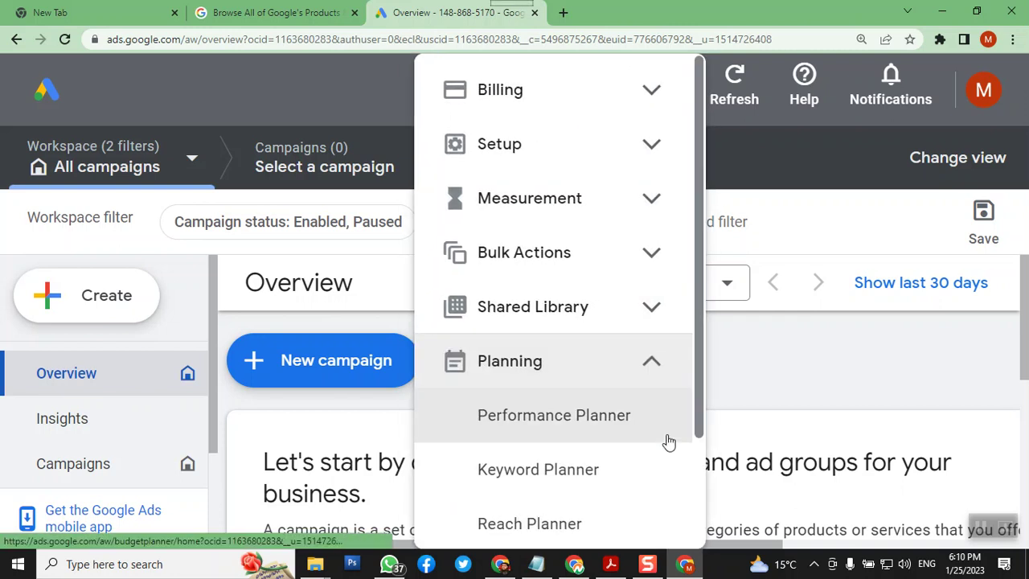
click(596, 473)
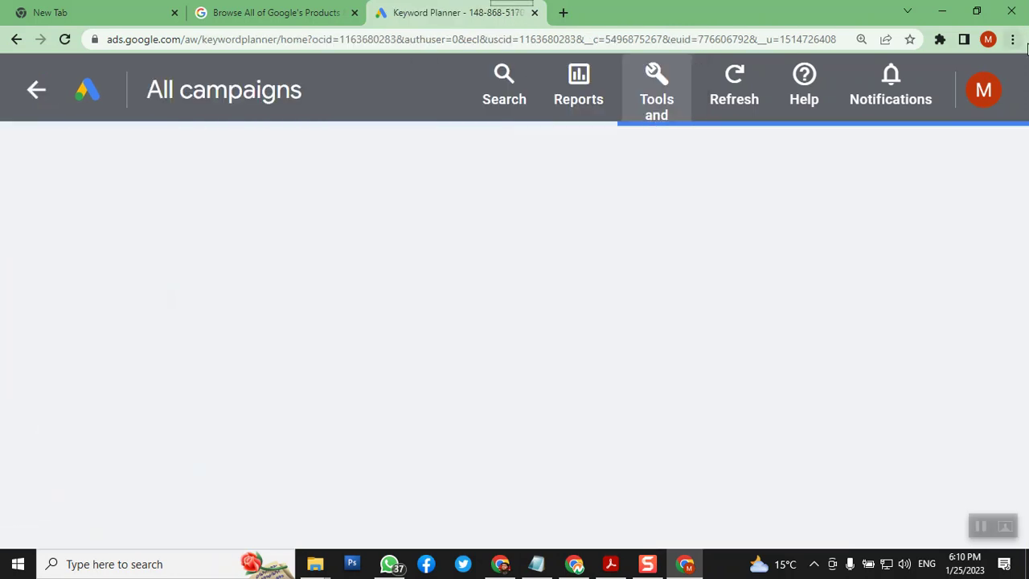
Reset the browser zoom to 100% and dismiss the Keyword Planner updates notice
click(1013, 40)
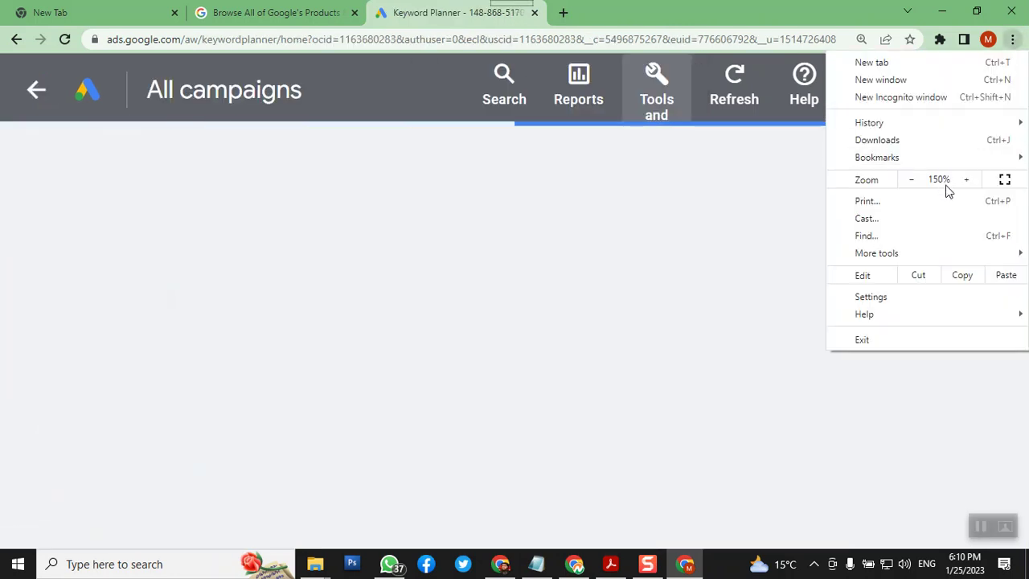
click(911, 180)
click(911, 180)
click(911, 181)
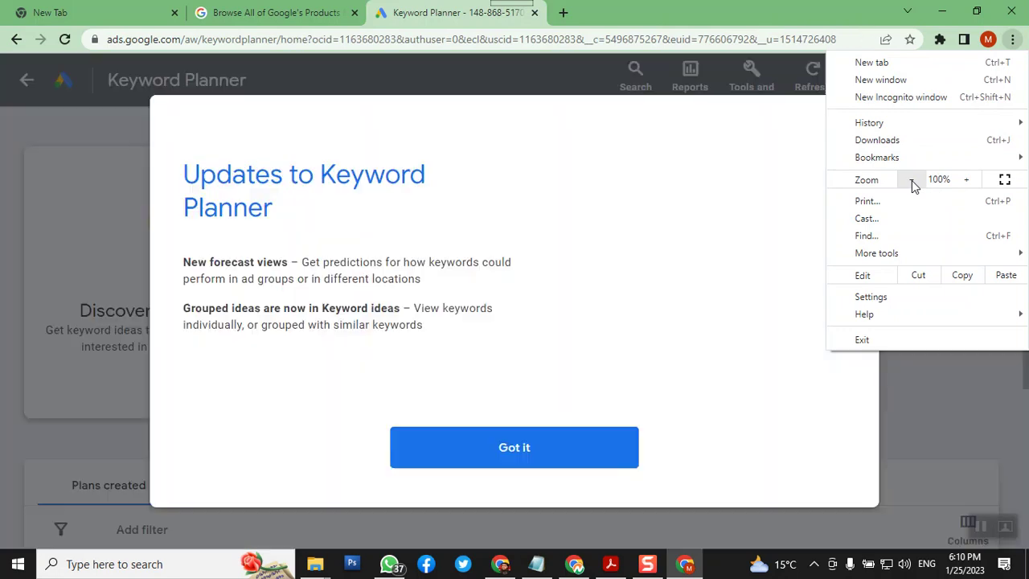
click(406, 146)
click(500, 440)
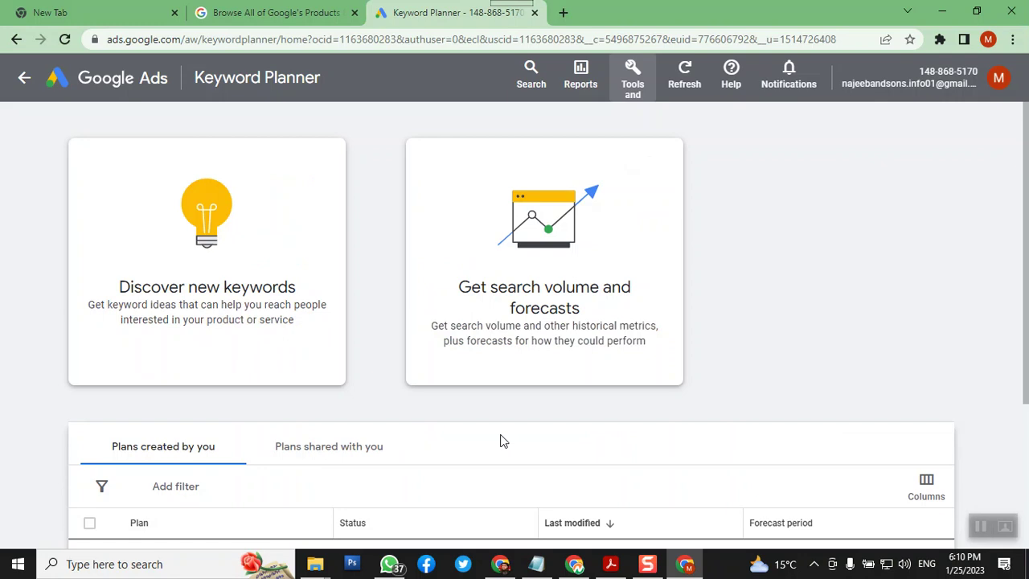
Open Discover new keywords, starting with keywords, and add an empty browser tab alongside Keyword Planner
click(212, 242)
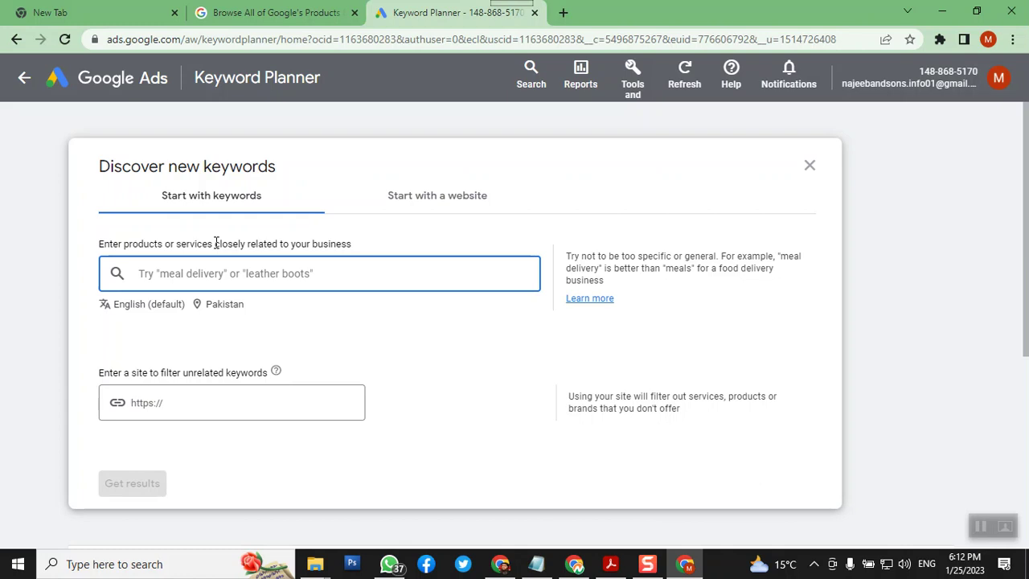
click(565, 13)
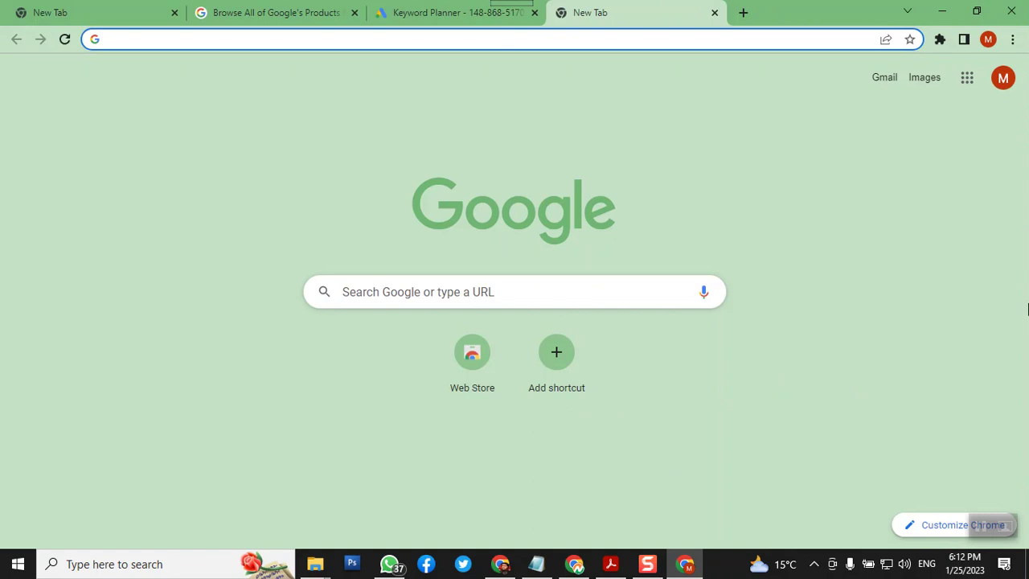
click(444, 12)
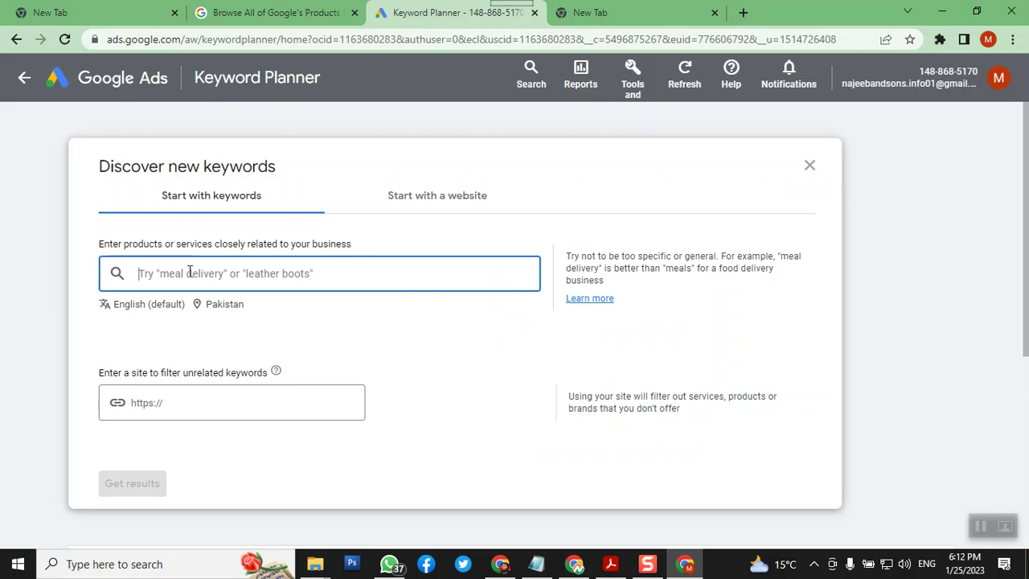
text(us)
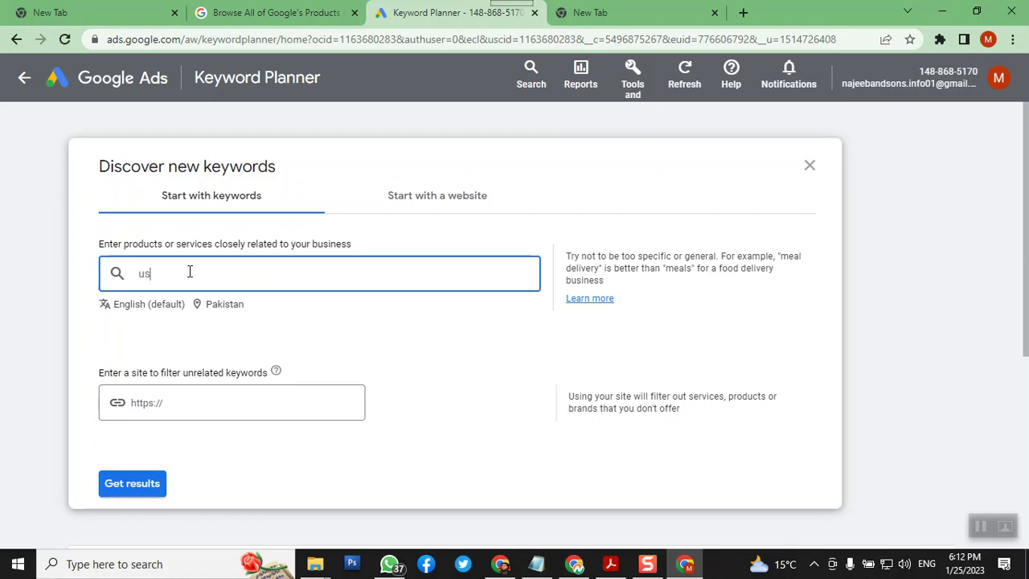
text(ed)
key(BackSpace)
key(BackSpace)
key(BackSpace)
key(BackSpace)
key(BackSpace)
text(mdc)
key(BackSpace)
key(BackSpace)
key(BackSpace)
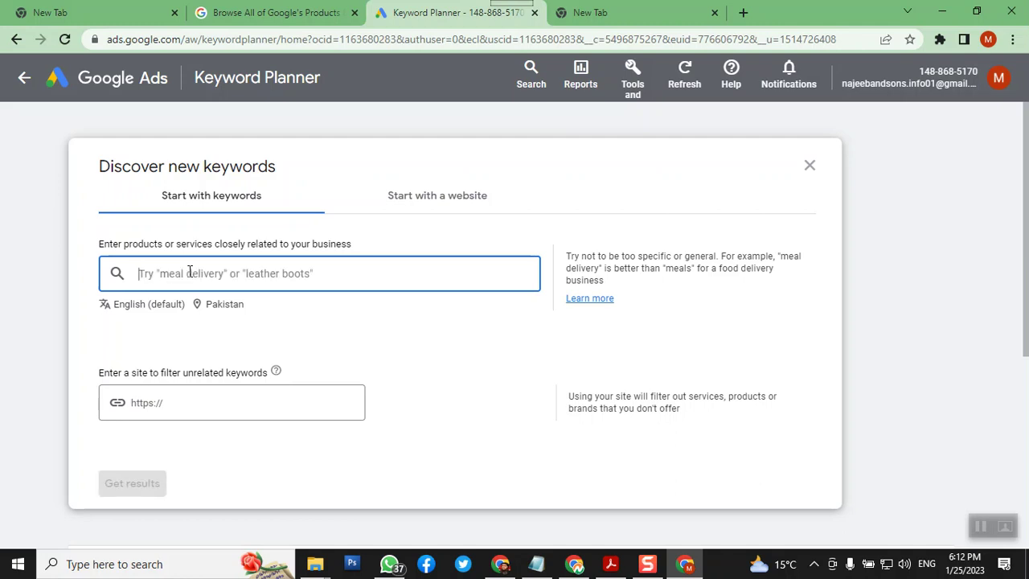
Add "computer courses" and "computer classes" as the starting keywords for the business's products or services
text(computer courses)
key(Return)
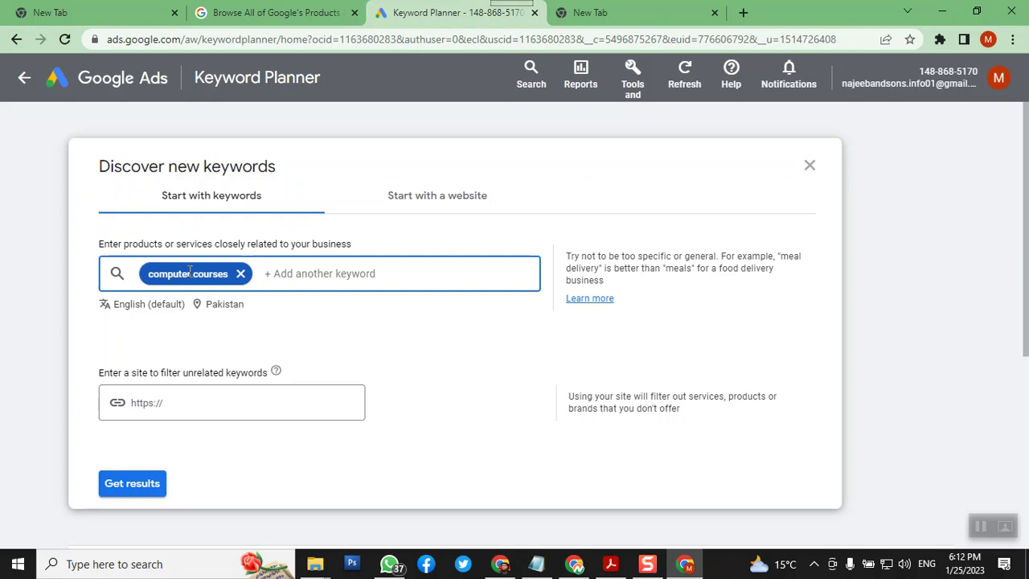
text(c)
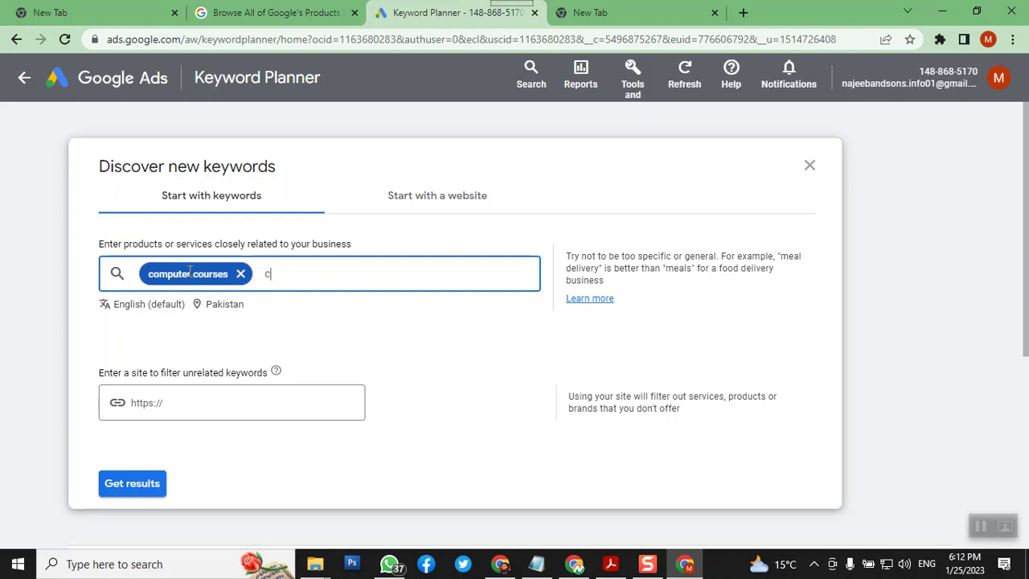
text(omputer)
text(classe)
text(sses)
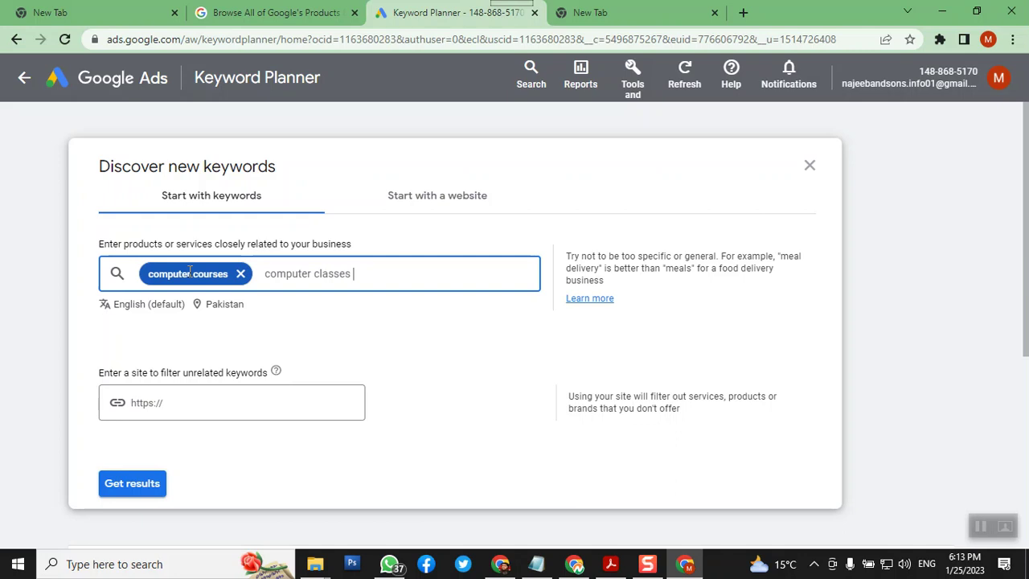
key(Return)
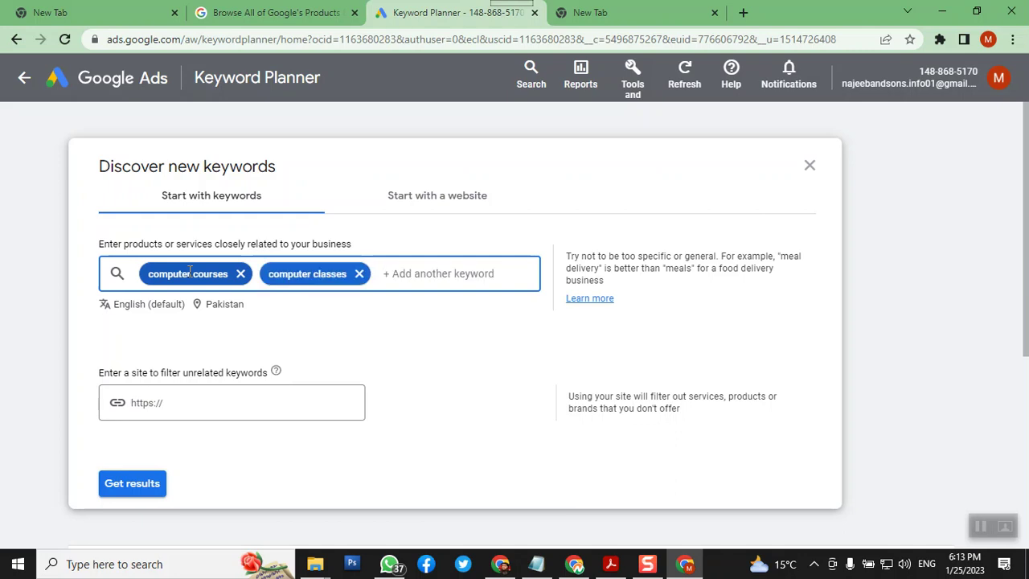
Switch to the empty browser tab and load google.com
click(610, 10)
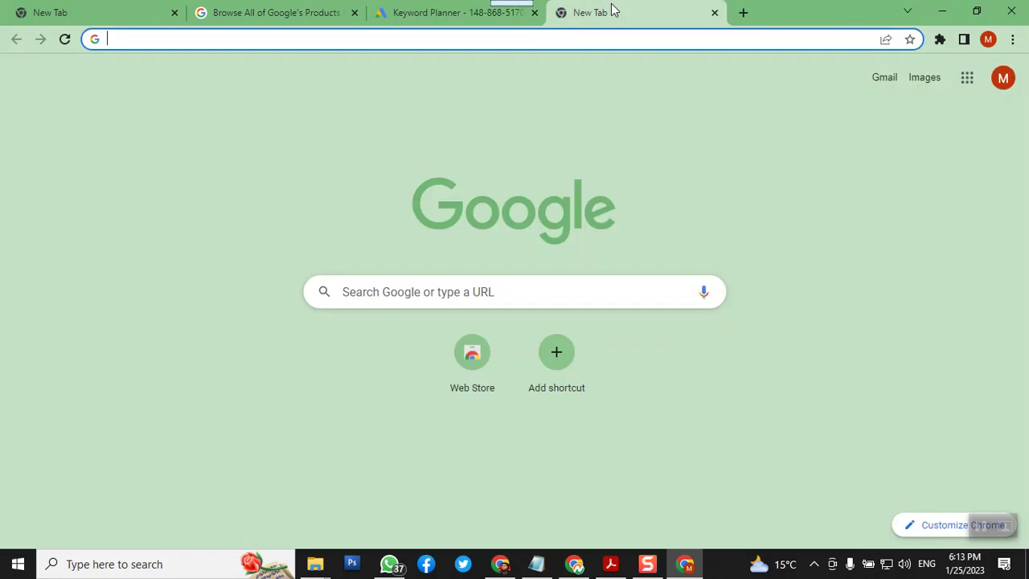
click(230, 41)
text(goog)
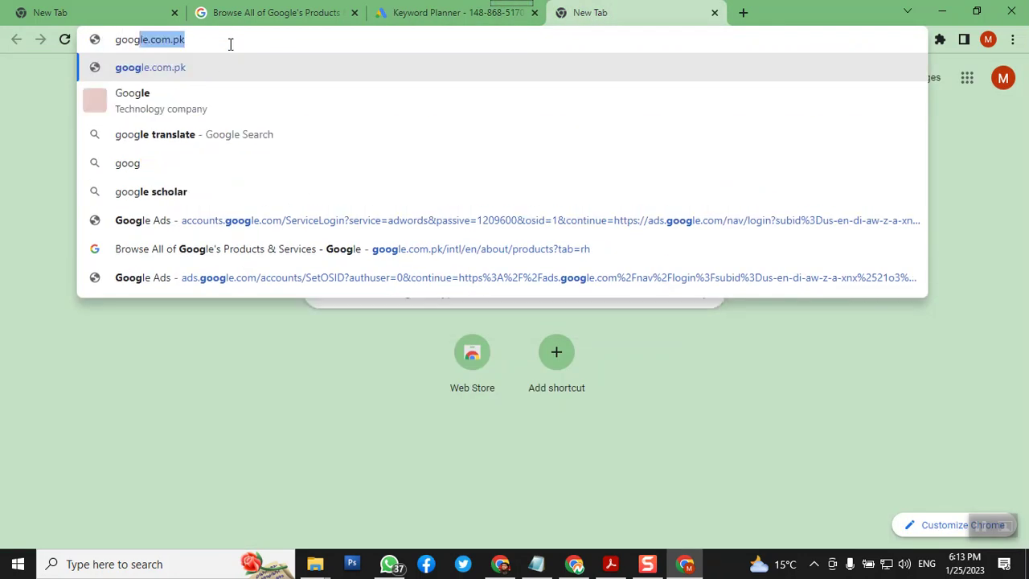
text(le.com)
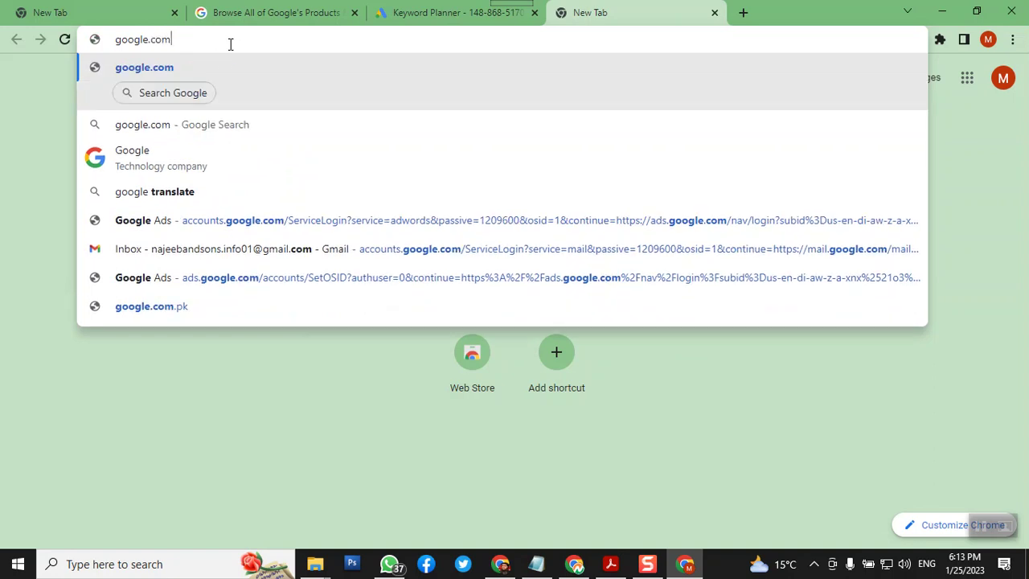
key(Return)
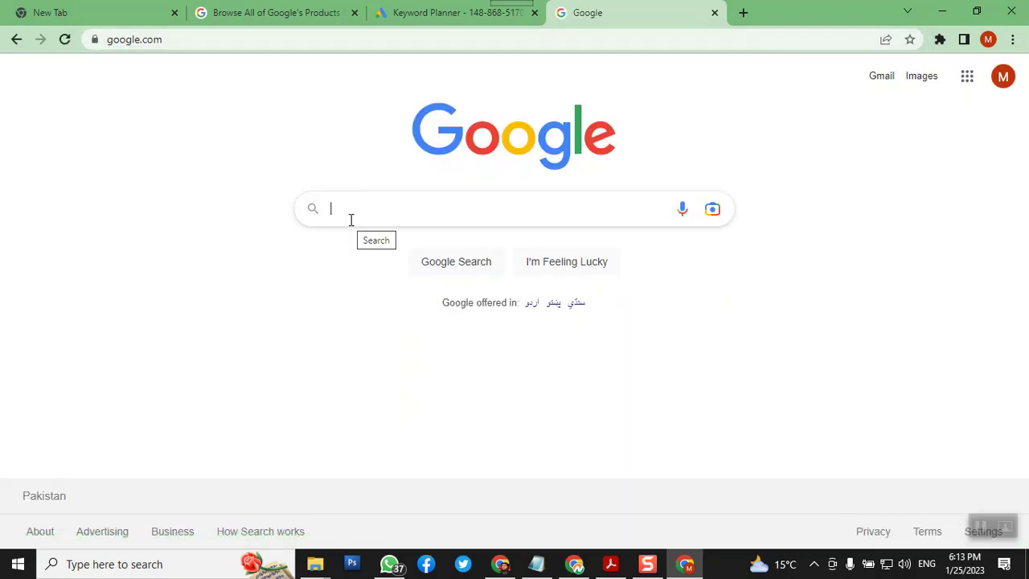
Search Google for "computer courses", choose the suggestion "computer courses in lahore", and look through the results down to the related searches
text(computer)
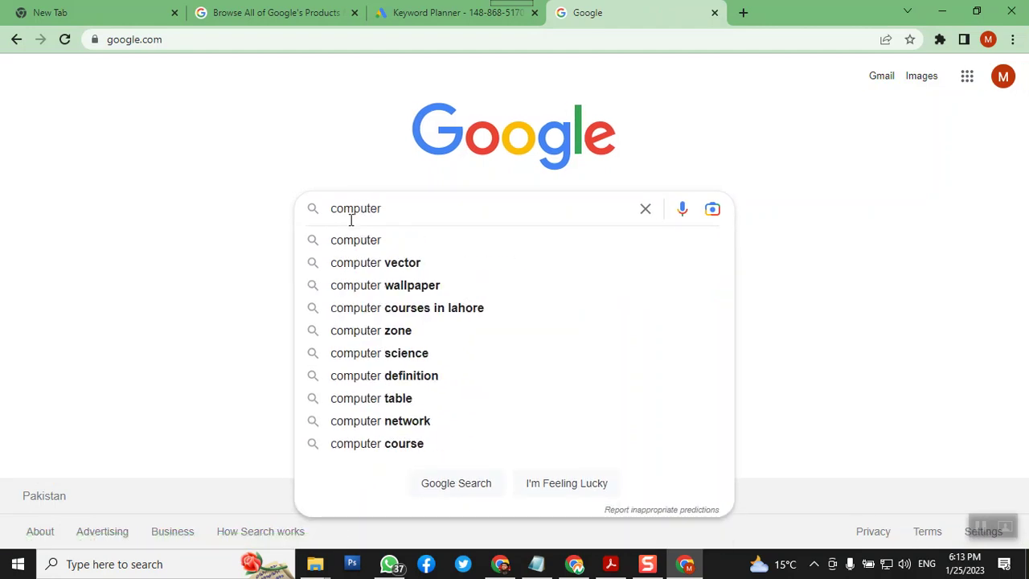
text( courses)
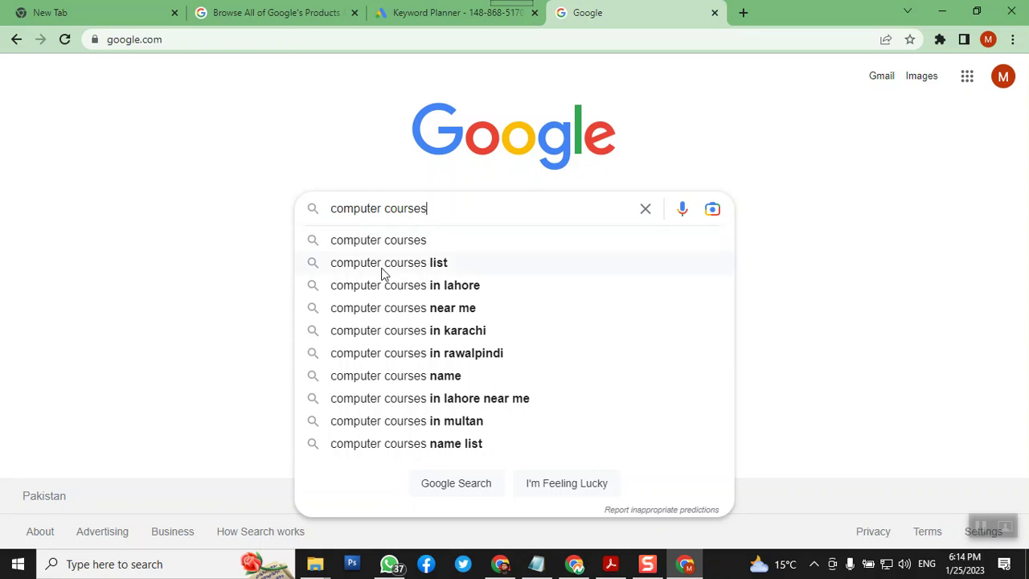
click(398, 288)
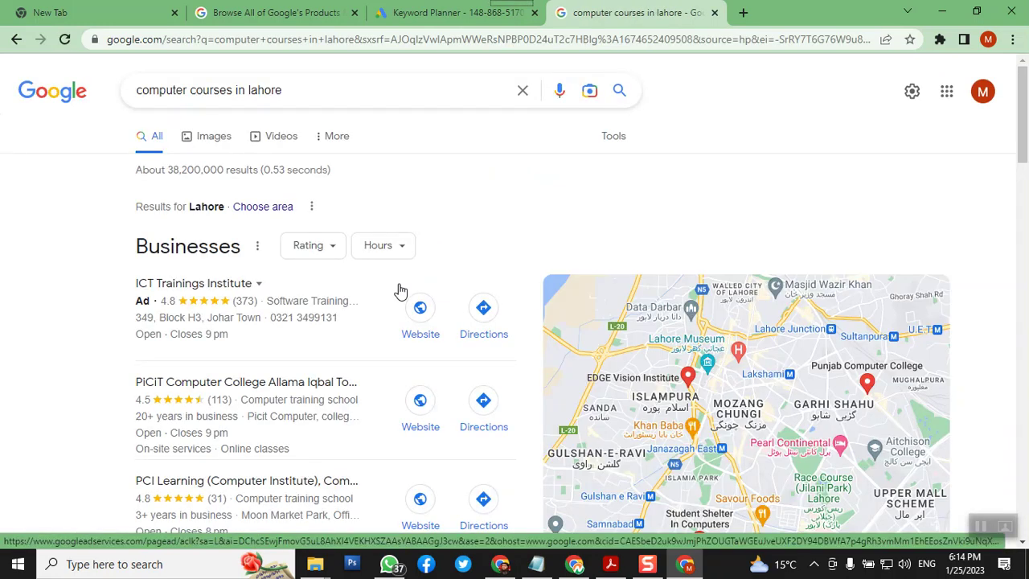
scroll(416, 304, down, 20)
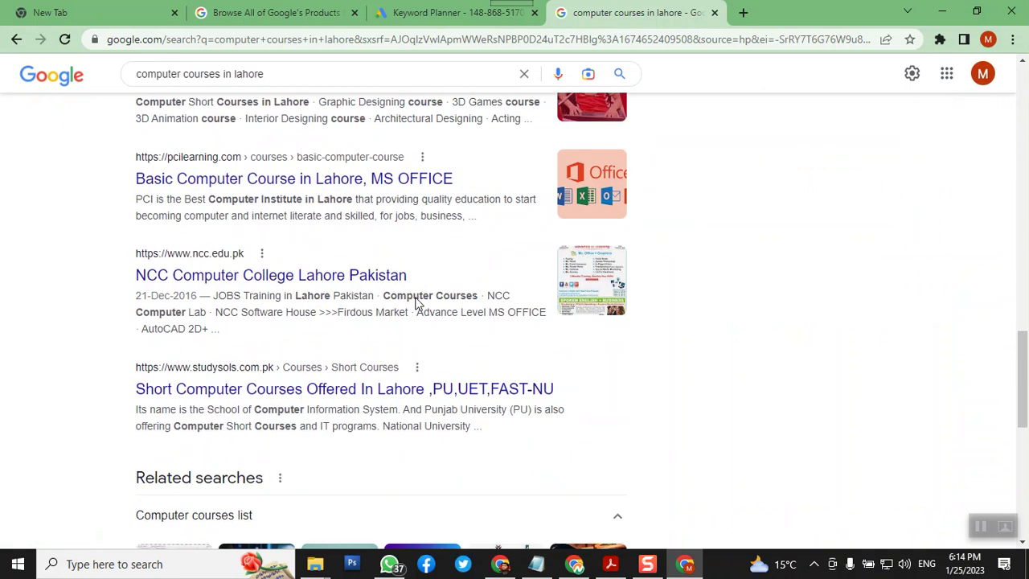